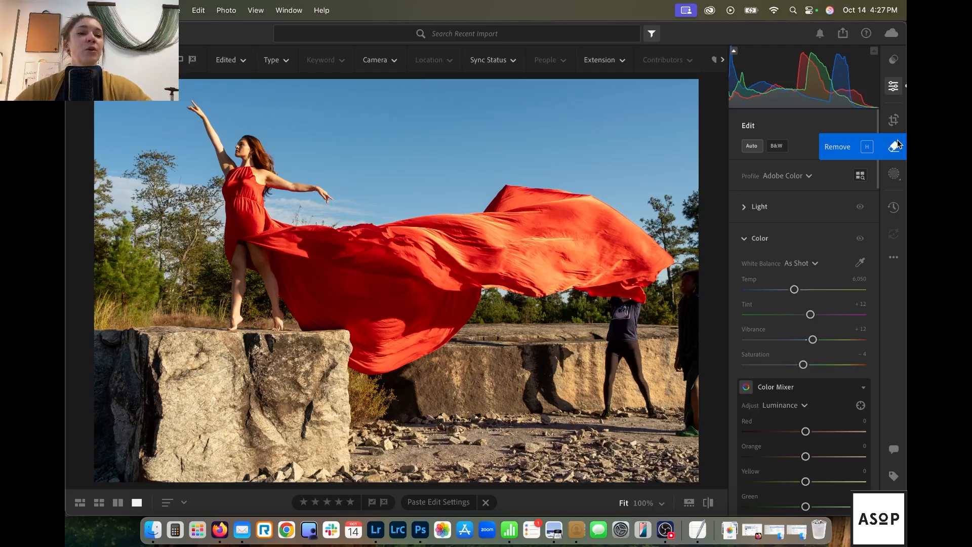
Step: Remove the detected bystander at the photo's right edge using the People distraction removal
{"action": "left_click", "coordinate": [897, 144]}
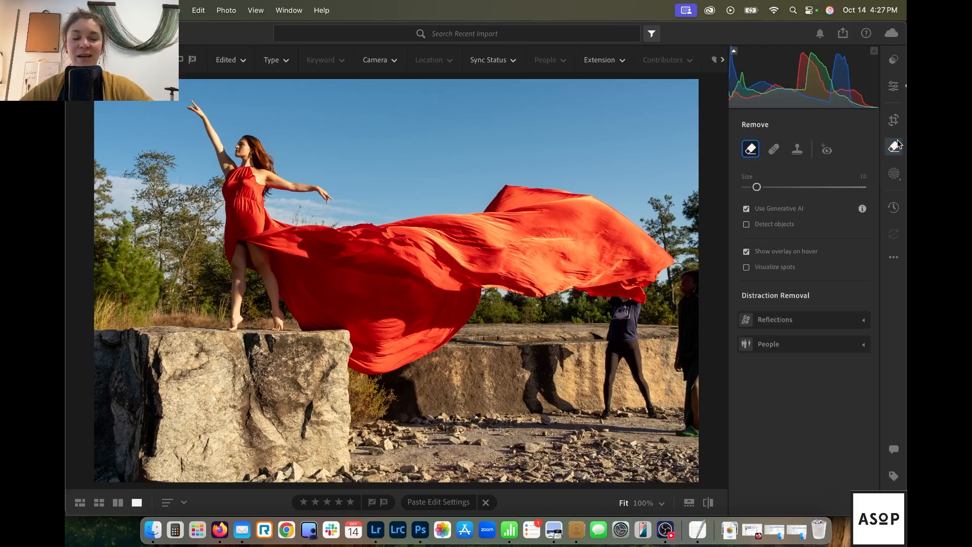
{"action": "left_click", "coordinate": [864, 345]}
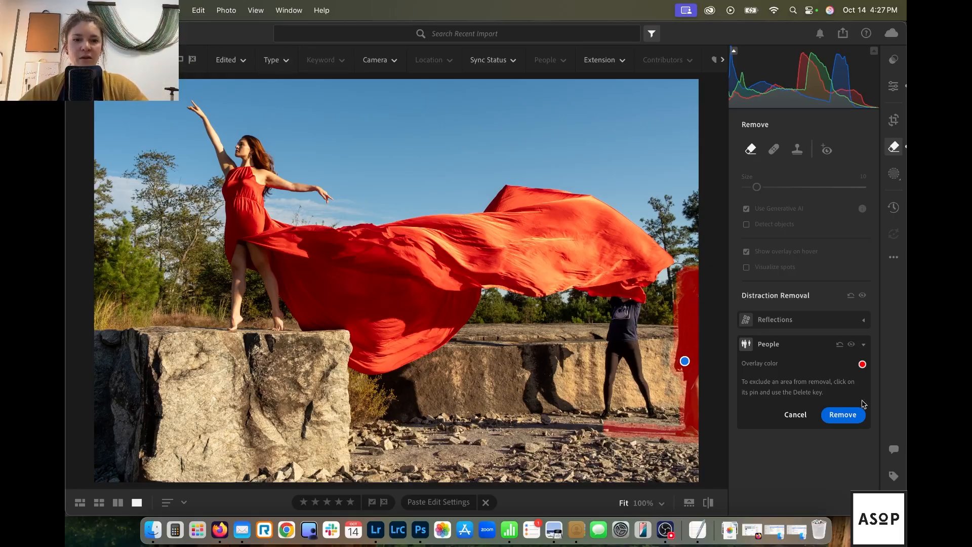
{"action": "left_click", "coordinate": [851, 415]}
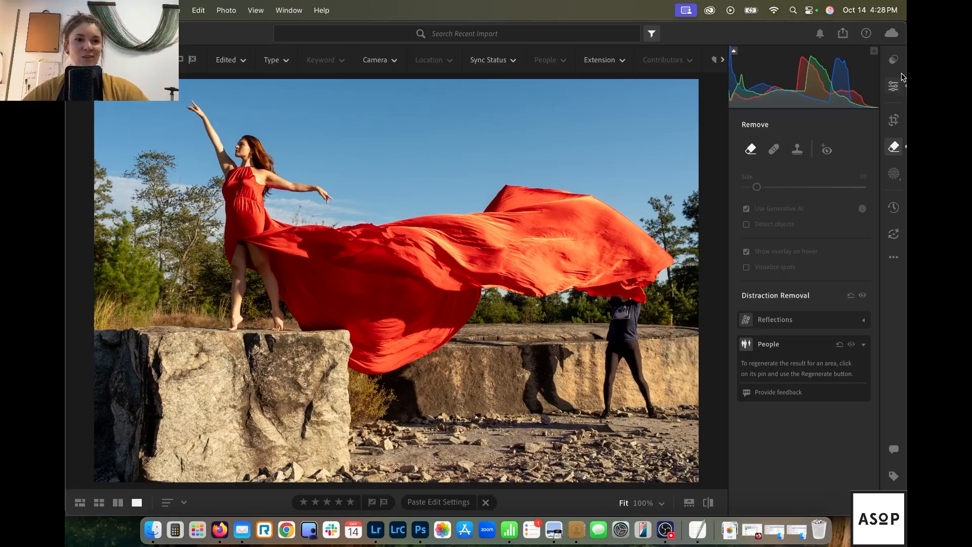
Step: Enable Detect objects and generatively remove the person holding the fabric together with their shadow on the rock, checking the variations
{"action": "left_click", "coordinate": [752, 150]}
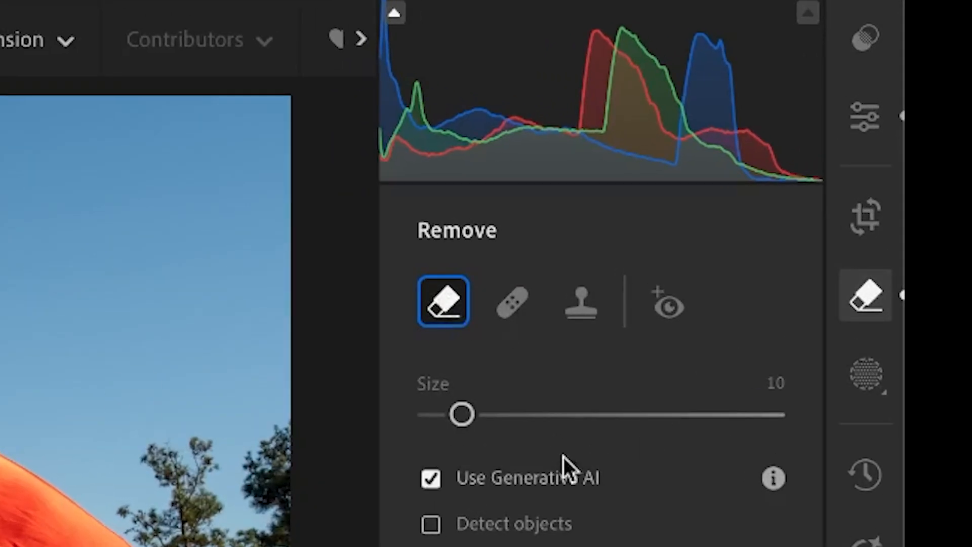
{"action": "left_click", "coordinate": [432, 525]}
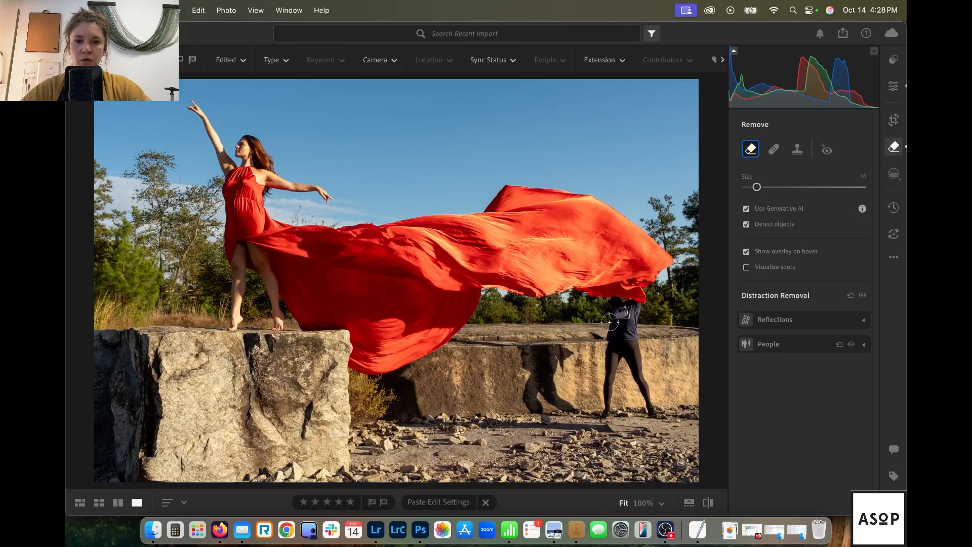
{"action": "mouse_move", "coordinate": [628, 316]}
{"action": "left_mouse_down"}
{"action": "mouse_move", "coordinate": [625, 341]}
{"action": "mouse_move", "coordinate": [650, 411]}
{"action": "mouse_move", "coordinate": [621, 337]}
{"action": "mouse_move", "coordinate": [603, 416]}
{"action": "left_mouse_up"}
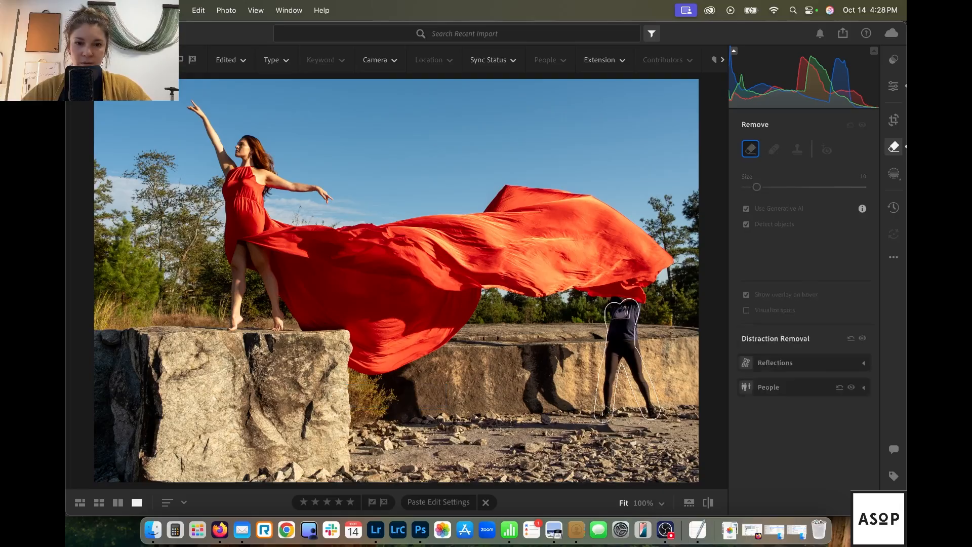
{"action": "mouse_move", "coordinate": [551, 360]}
{"action": "left_mouse_down"}
{"action": "mouse_move", "coordinate": [519, 352]}
{"action": "mouse_move", "coordinate": [558, 353]}
{"action": "mouse_move", "coordinate": [532, 368]}
{"action": "mouse_move", "coordinate": [554, 370]}
{"action": "mouse_move", "coordinate": [527, 379]}
{"action": "mouse_move", "coordinate": [559, 394]}
{"action": "mouse_move", "coordinate": [521, 400]}
{"action": "mouse_move", "coordinate": [594, 412]}
{"action": "left_mouse_up"}
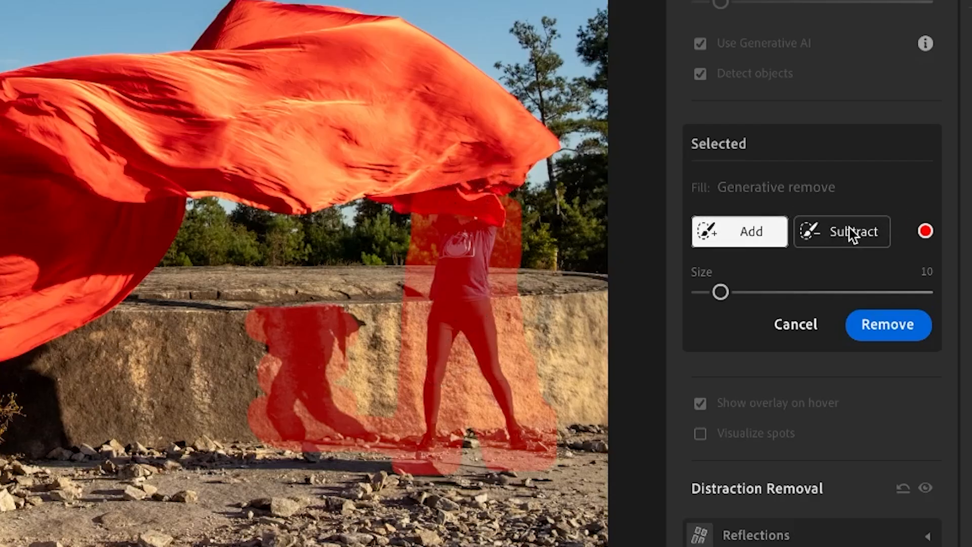
{"action": "left_click", "coordinate": [849, 229]}
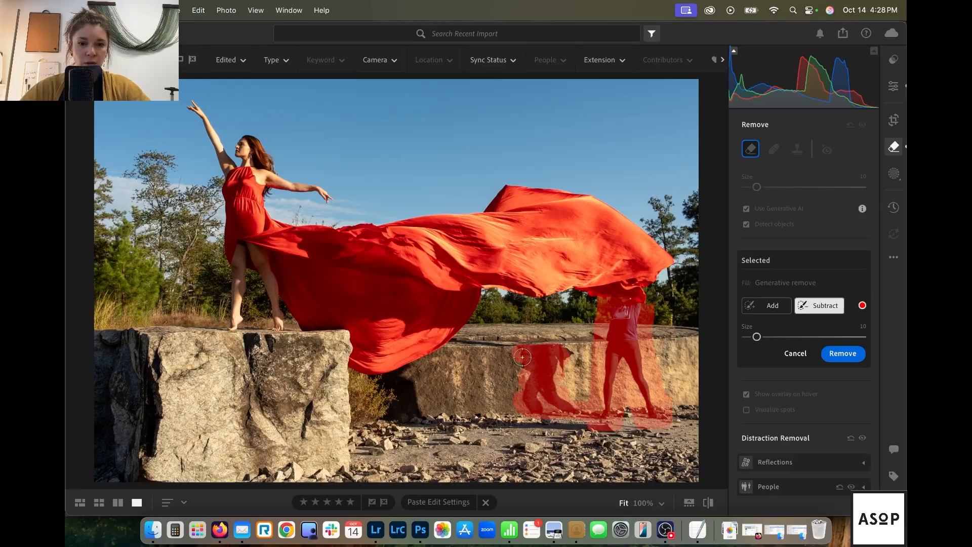
{"action": "left_click", "coordinate": [846, 357]}
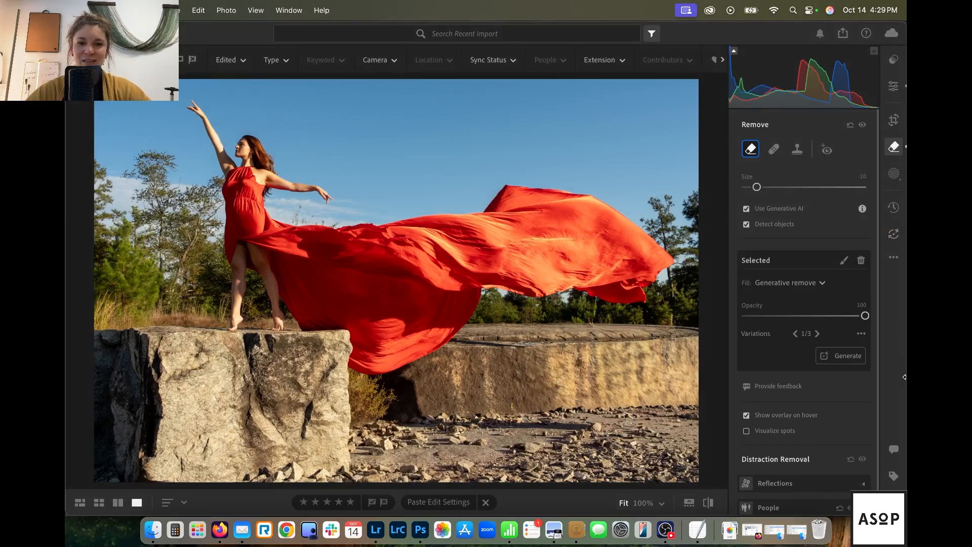
{"action": "left_click", "coordinate": [817, 333]}
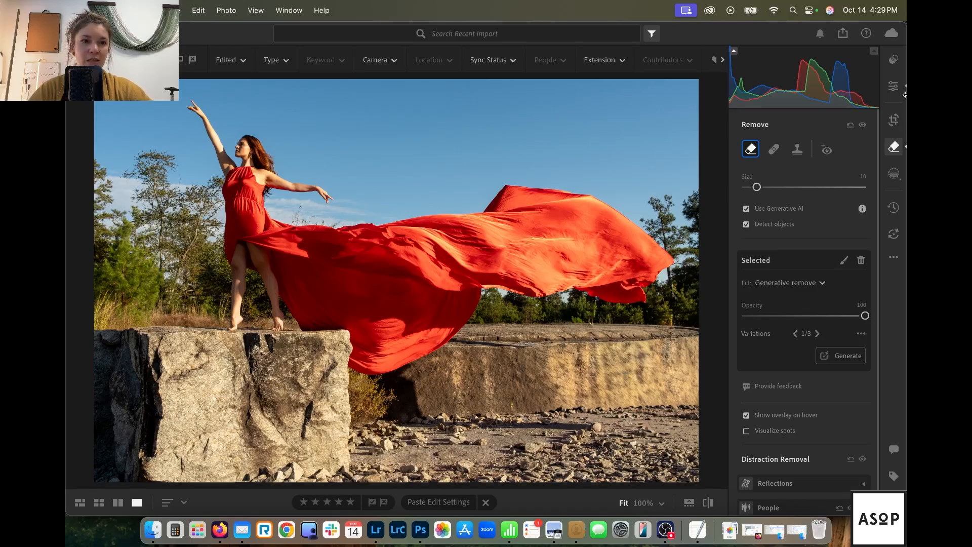
Step: Examine the removed areas at 100% zoom, including the treeline, rock wall and gravel below the fabric
{"action": "left_click", "coordinate": [894, 147]}
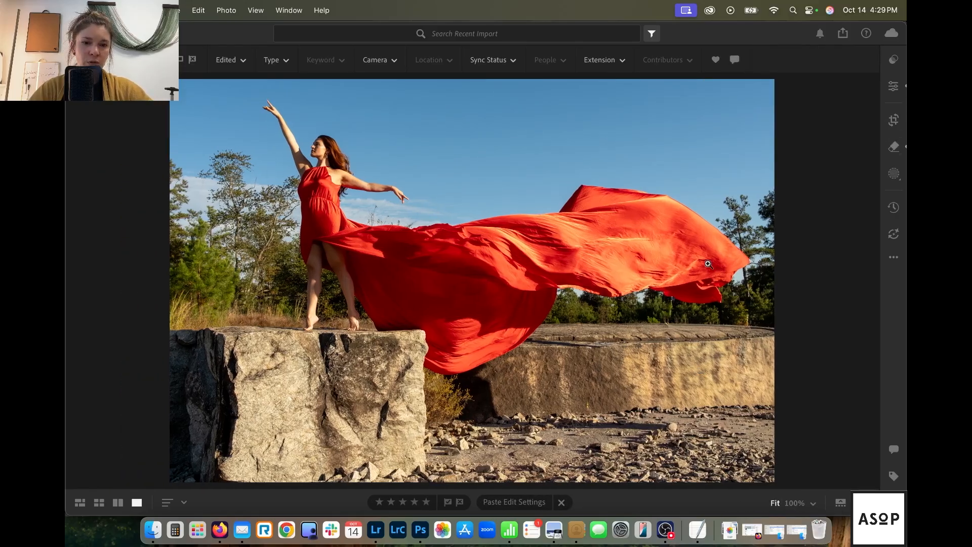
{"action": "left_click", "coordinate": [674, 323]}
{"action": "left_click_drag", "start_coordinate": [689, 312], "coordinate": [615, 272]}
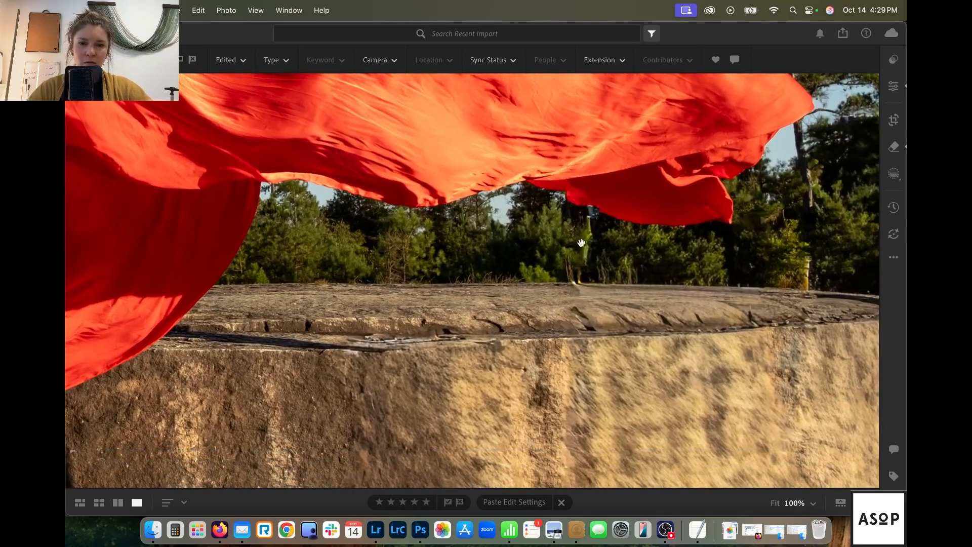
{"action": "left_click_drag", "start_coordinate": [651, 392], "coordinate": [614, 217]}
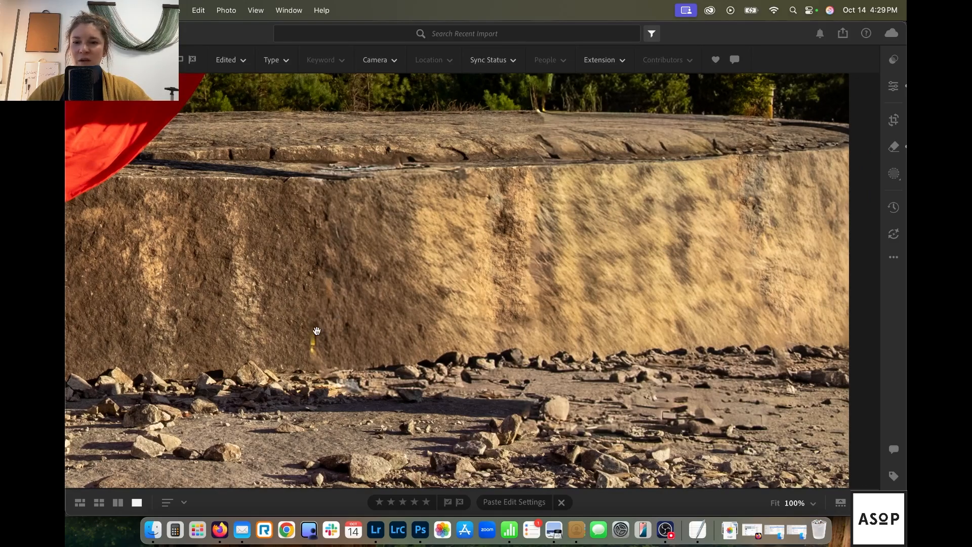
{"action": "left_click", "coordinate": [375, 274]}
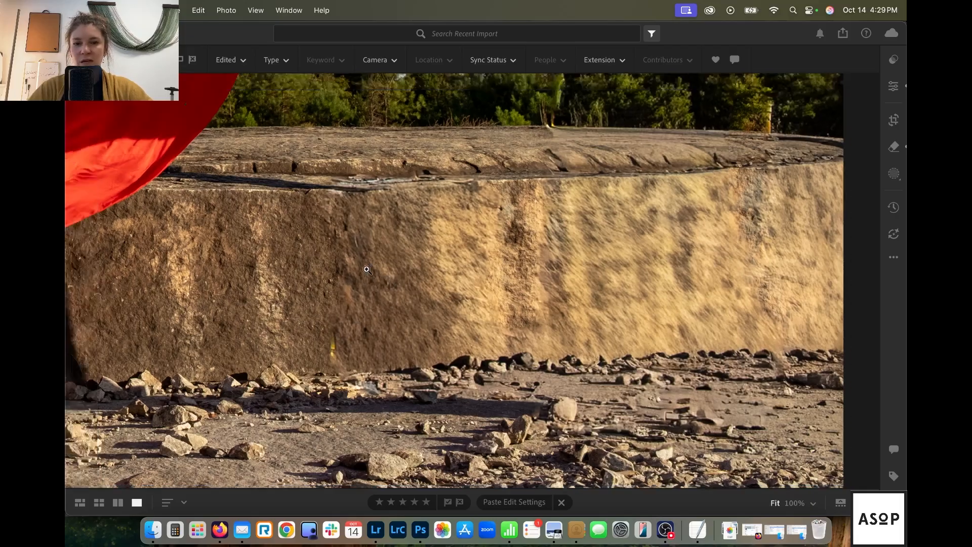
{"action": "left_click", "coordinate": [704, 423]}
{"action": "left_click_drag", "start_coordinate": [704, 423], "coordinate": [602, 332]}
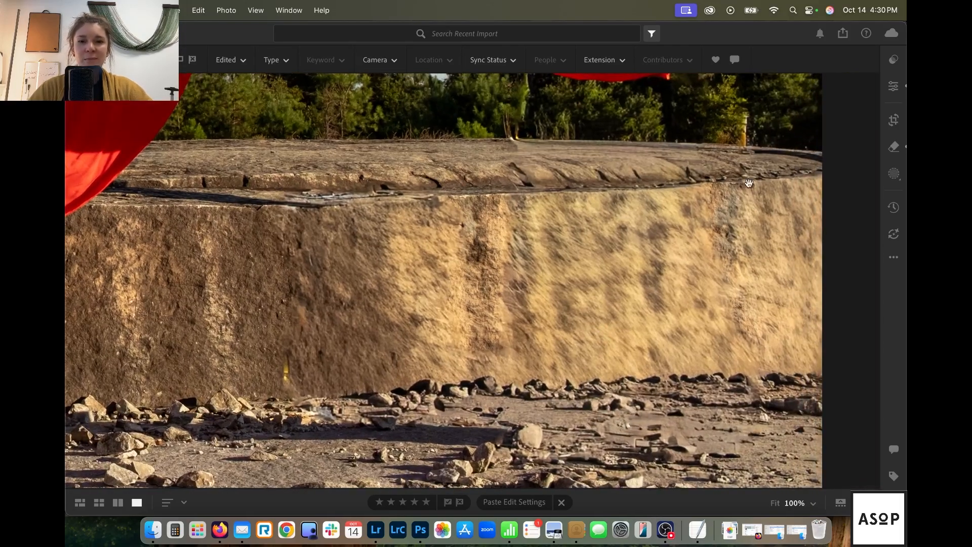
{"action": "left_click", "coordinate": [575, 356]}
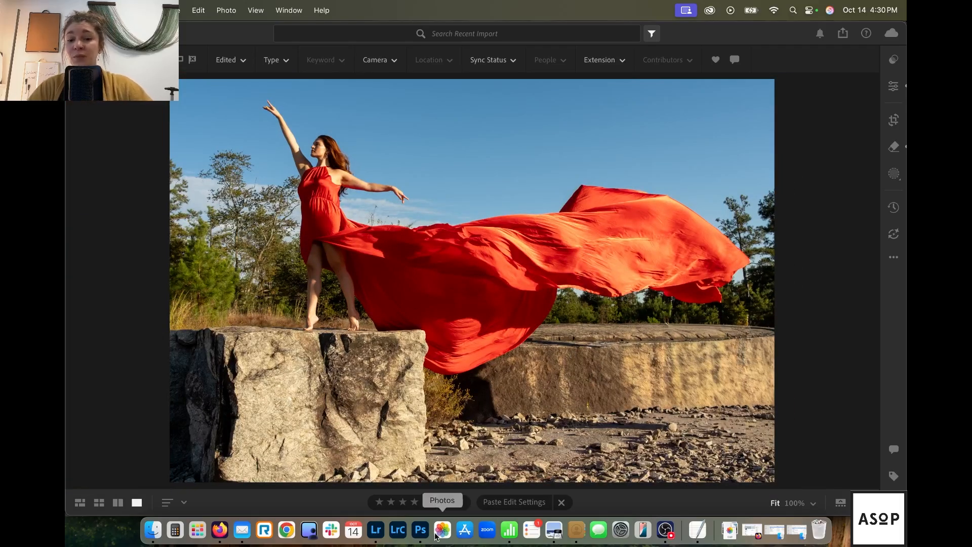
Step: Switch to Photoshop and duplicate the Background layer of the same photo
{"action": "left_click", "coordinate": [419, 529]}
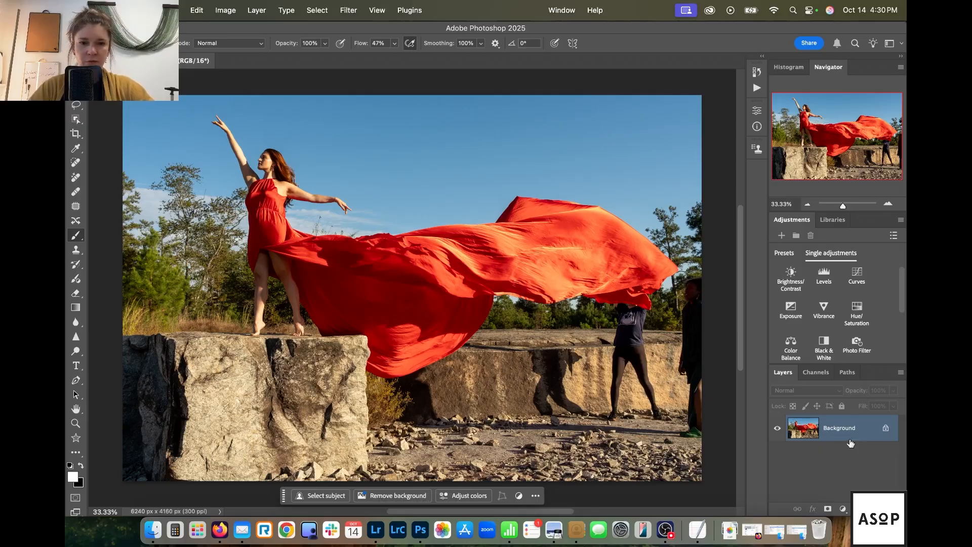
{"action": "mouse_move", "coordinate": [846, 442]}
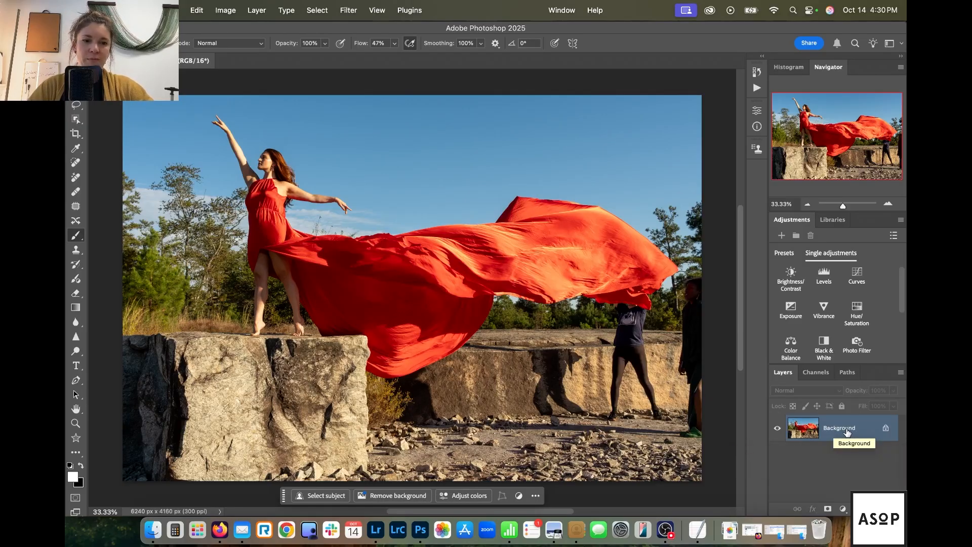
{"action": "left_click_drag", "start_coordinate": [844, 430], "coordinate": [871, 508]}
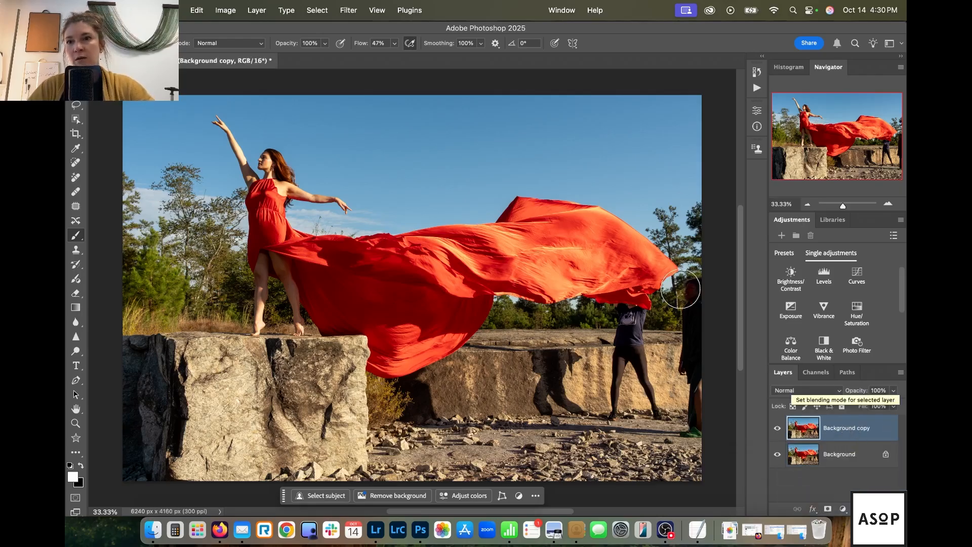
{"action": "left_click", "coordinate": [262, 11]}
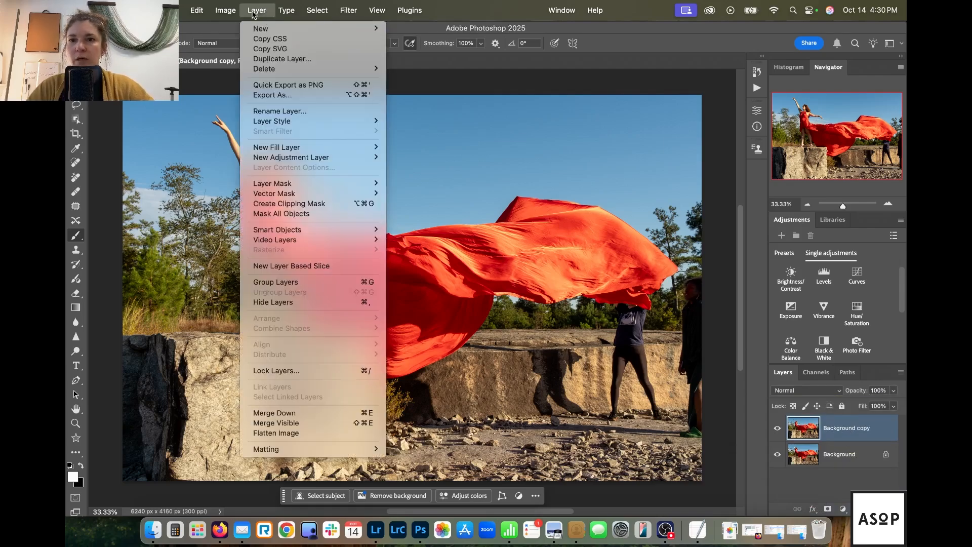
{"action": "left_click", "coordinate": [253, 11]}
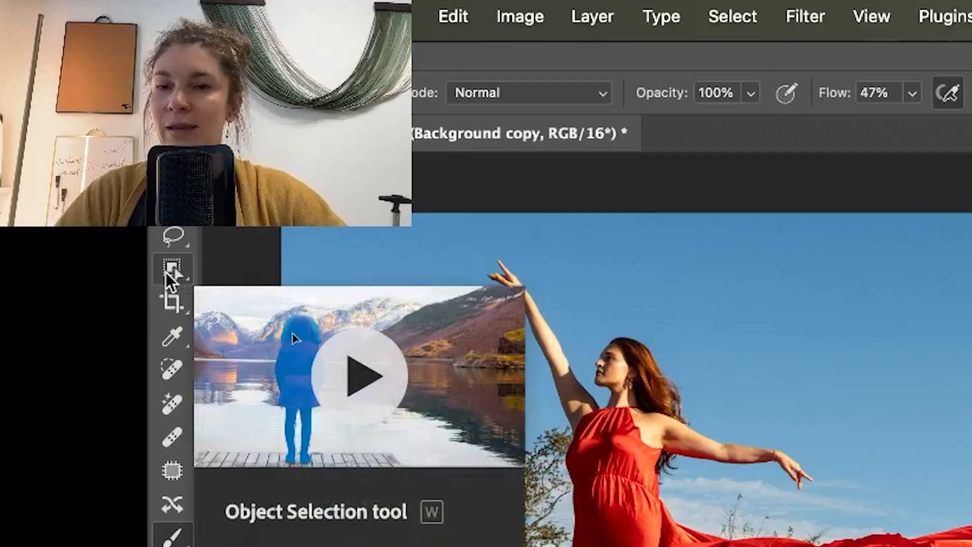
Step: Select the bystander at the photo's right edge with the Object Selection tool and run Generative Fill with an empty prompt
{"action": "right_click", "coordinate": [166, 273]}
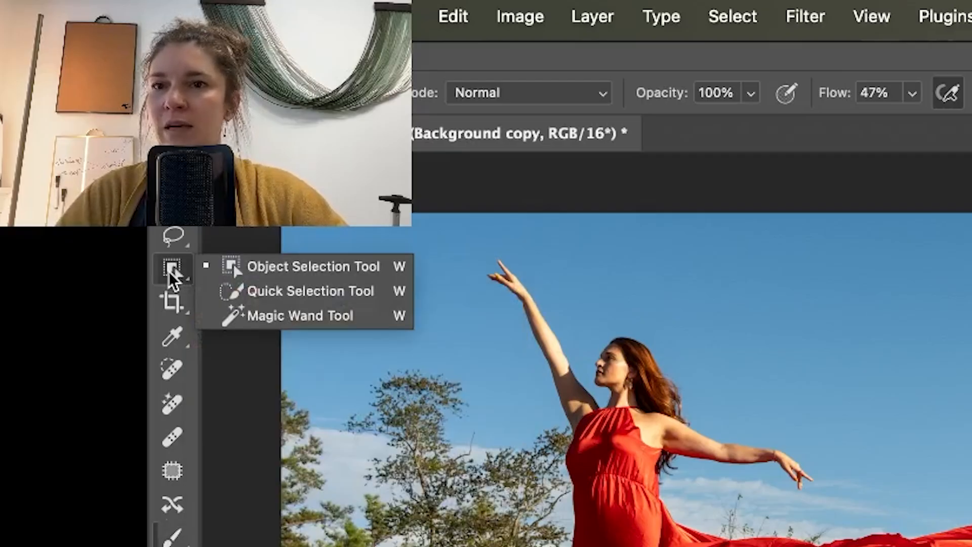
{"action": "left_click", "coordinate": [282, 277]}
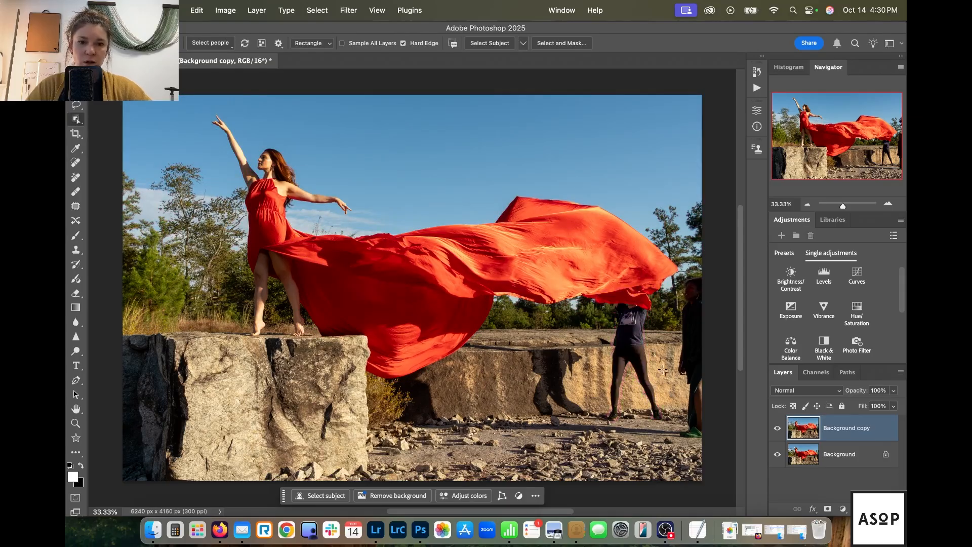
{"action": "left_click", "coordinate": [697, 357]}
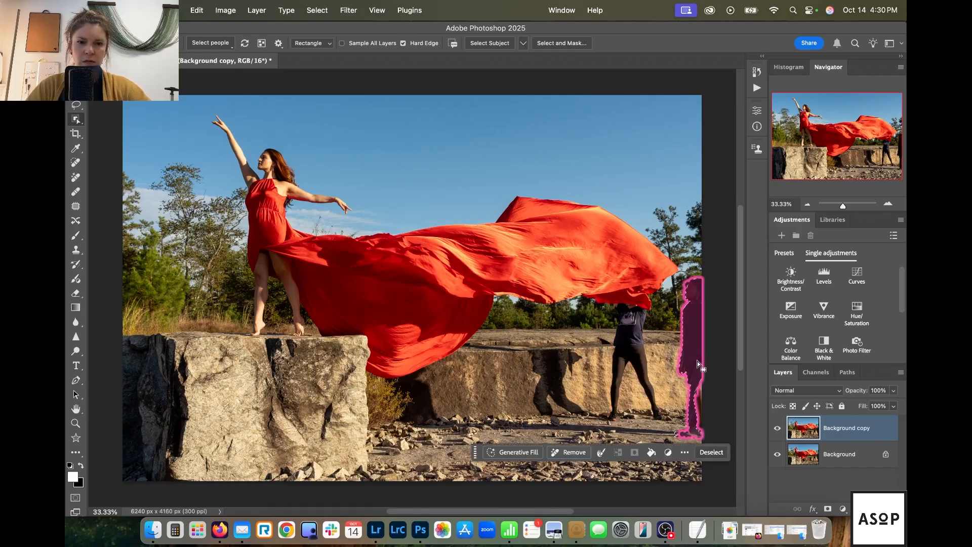
{"action": "left_click", "coordinate": [515, 453]}
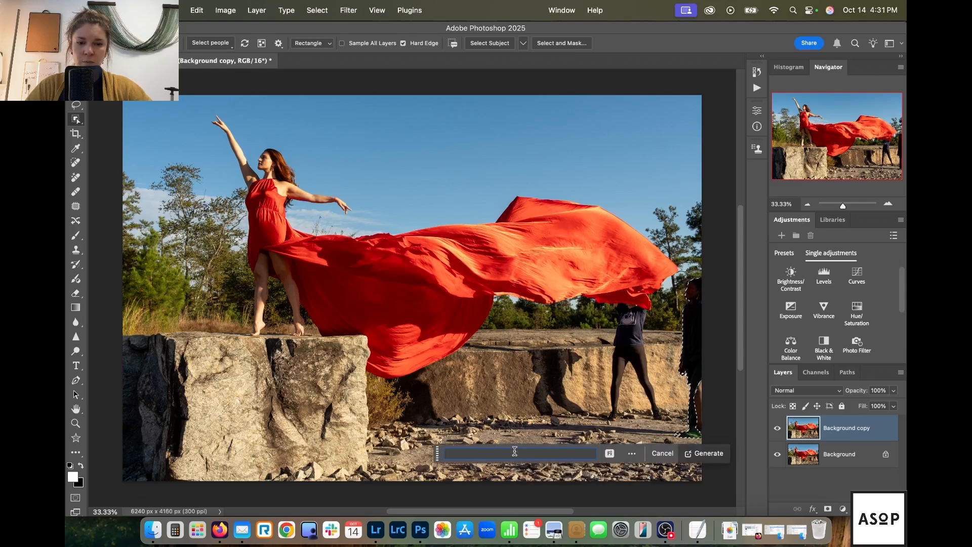
{"action": "left_click", "coordinate": [709, 453]}
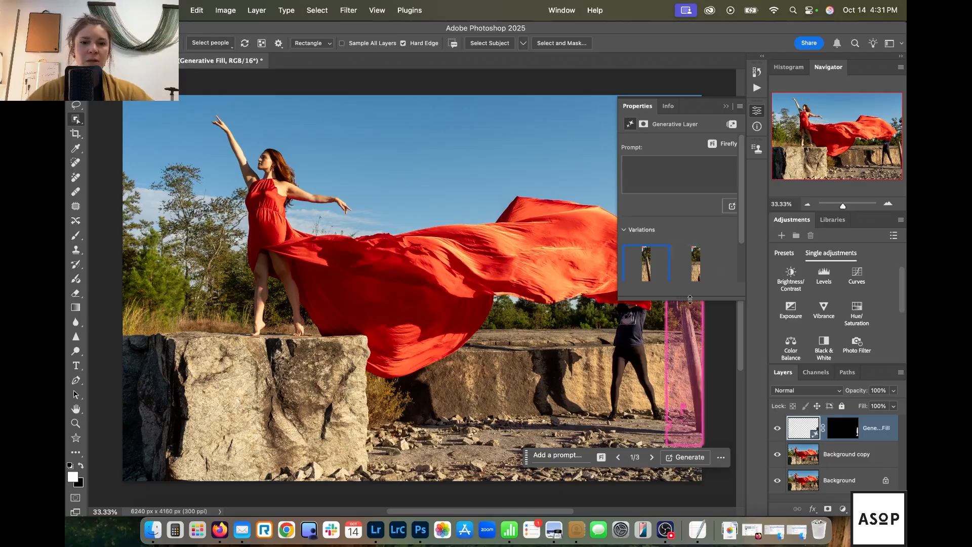
Step: Compare the Generative Fill variations for the bystander's area and choose the third one
{"action": "scroll", "coordinate": [700, 232], "scroll_direction": "down", "scroll_amount": 2}
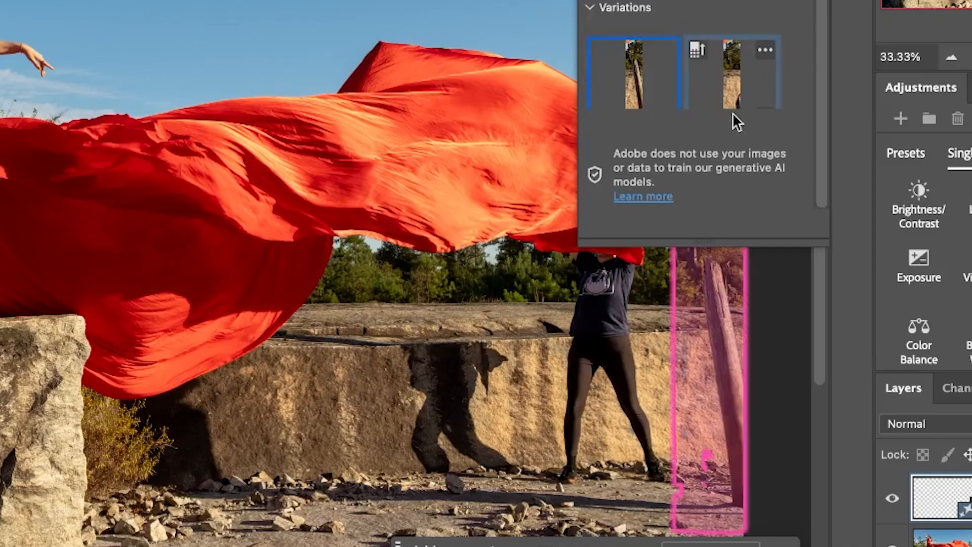
{"action": "left_click", "coordinate": [733, 113]}
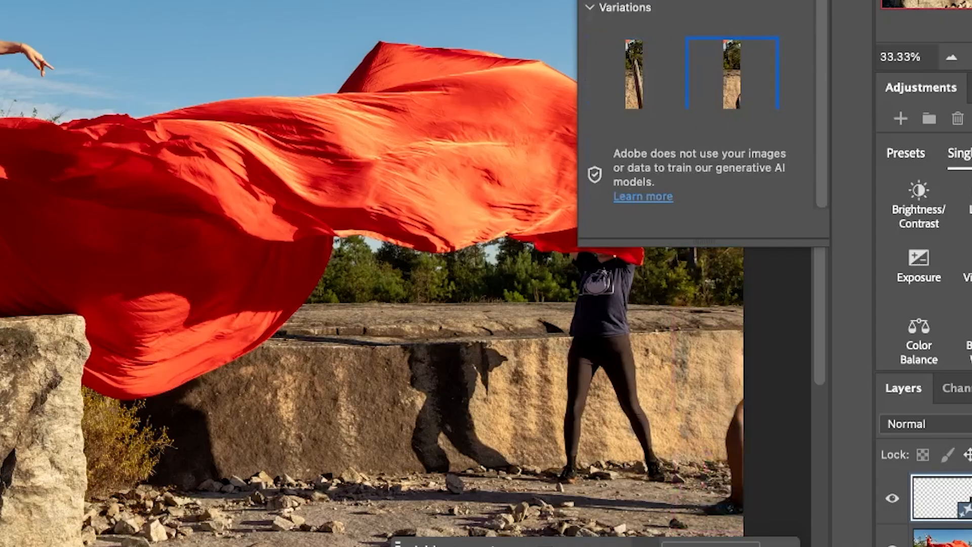
{"action": "left_click", "coordinate": [645, 542]}
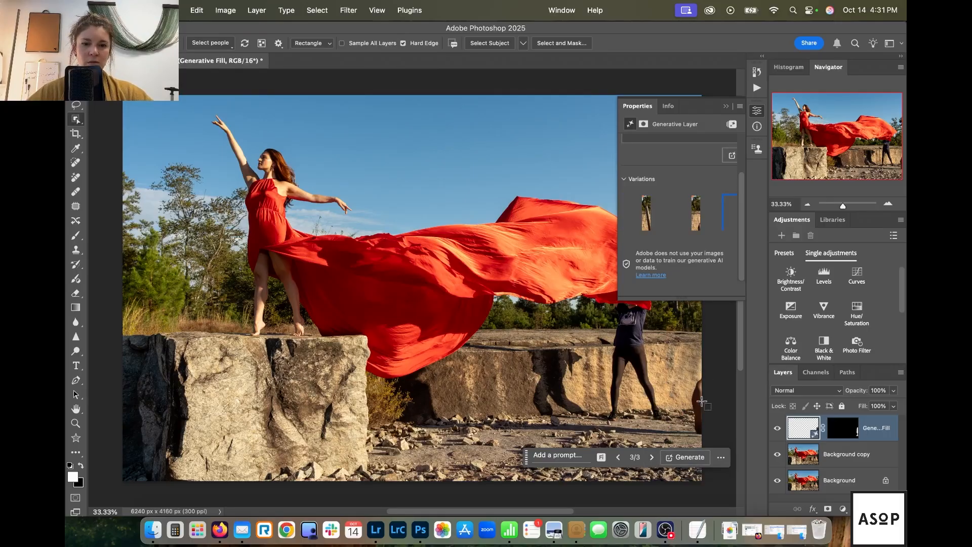
Step: Activate the Background copy layer and try an object selection around the leftover leg at the photo's right edge
{"action": "left_click", "coordinate": [843, 453]}
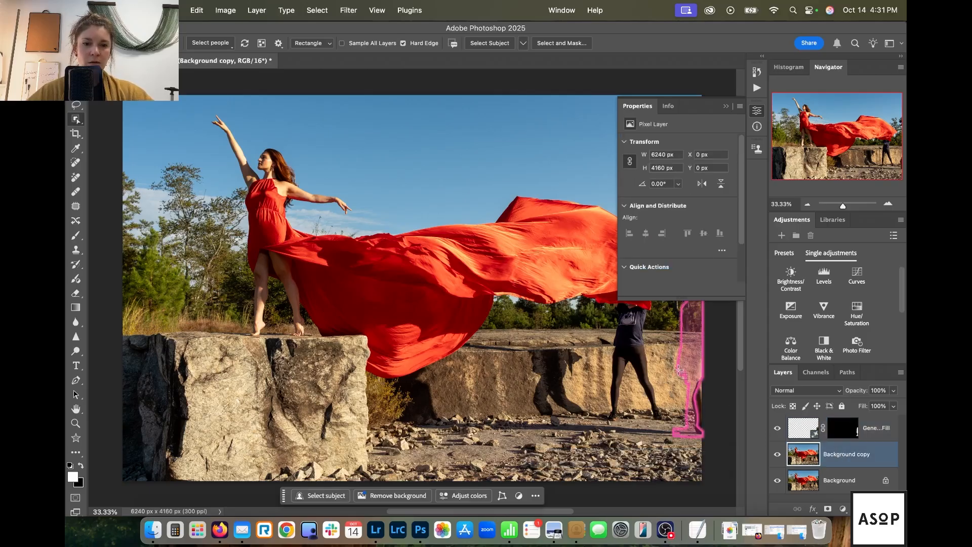
{"action": "left_click_drag", "start_coordinate": [685, 448], "coordinate": [720, 360]}
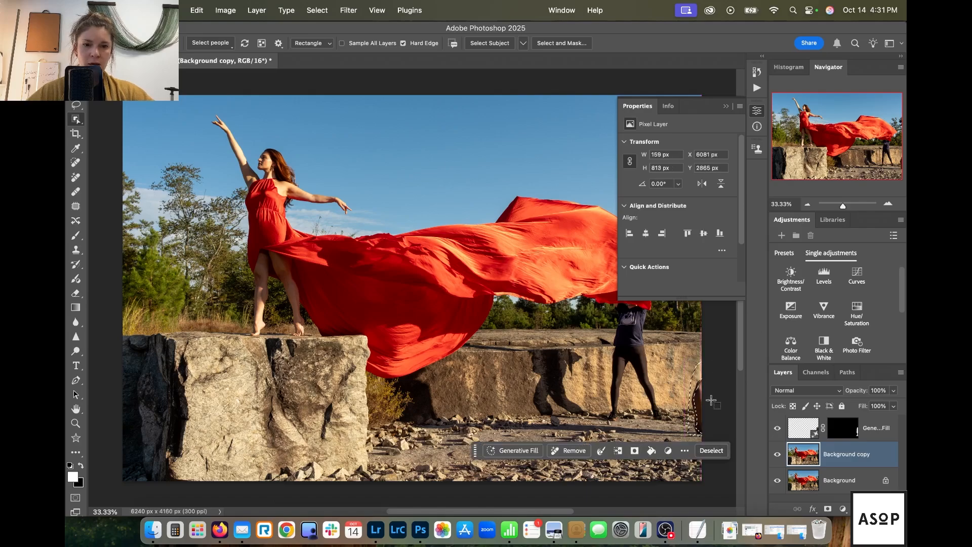
{"action": "left_click", "coordinate": [758, 115]}
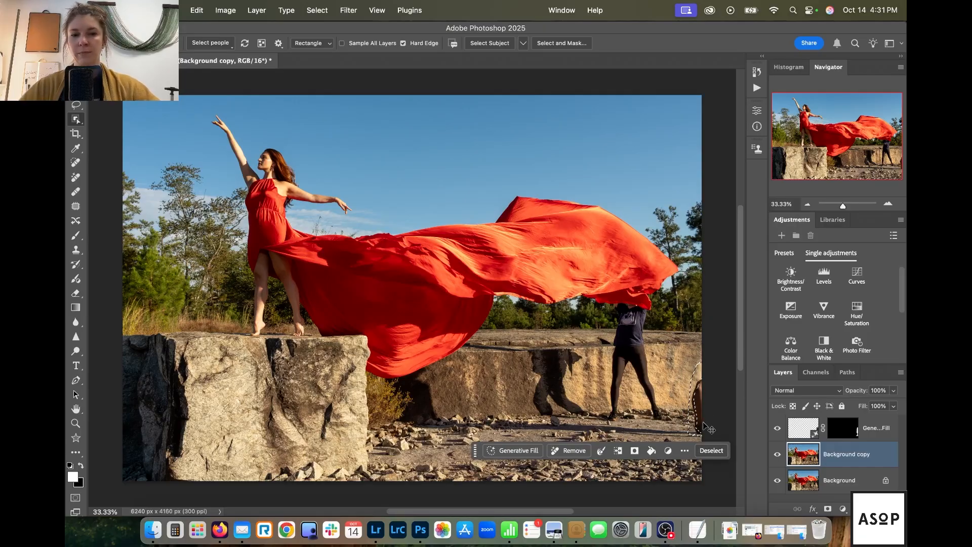
{"action": "left_click", "coordinate": [711, 450]}
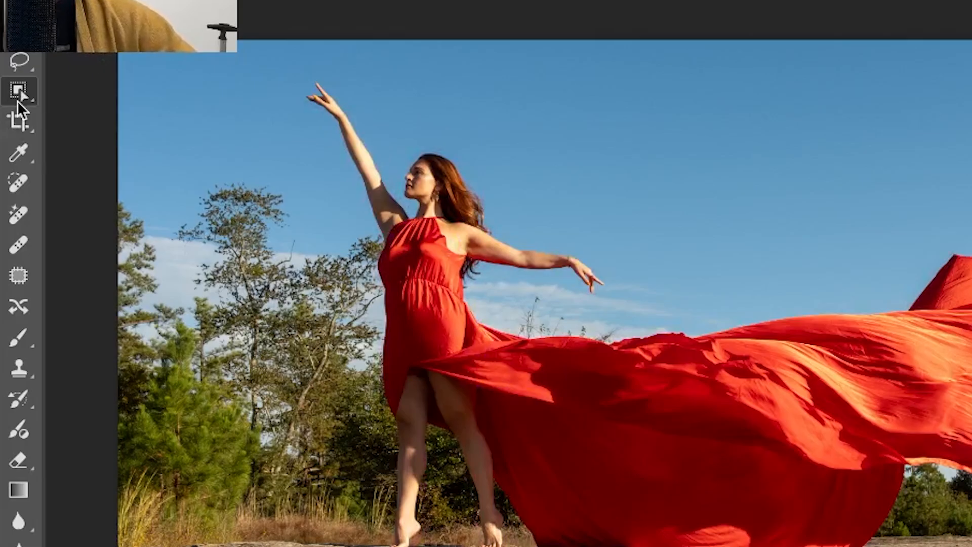
Step: Select the leftover leg at the photo's right edge with the Quick Selection tool and run Generative Fill with an empty prompt
{"action": "right_click", "coordinate": [17, 101]}
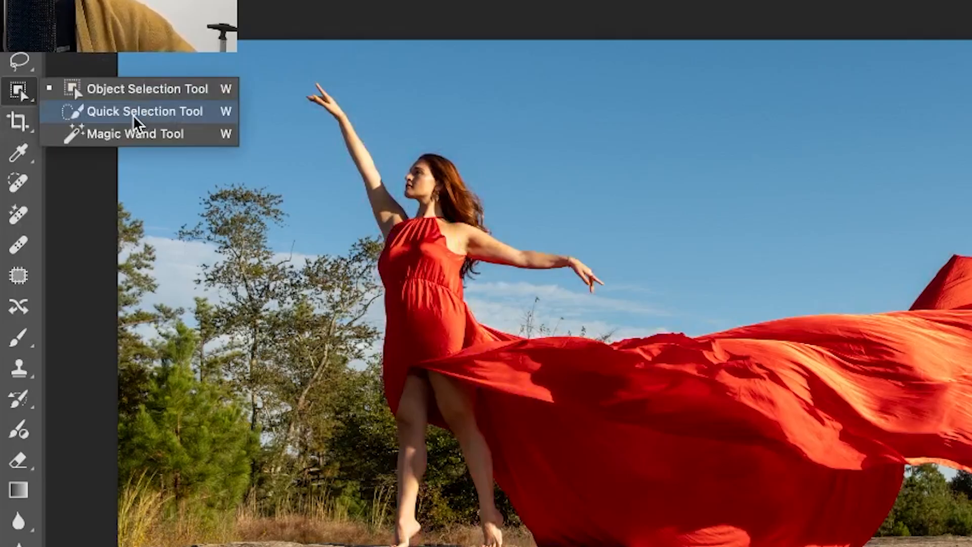
{"action": "left_click", "coordinate": [136, 112]}
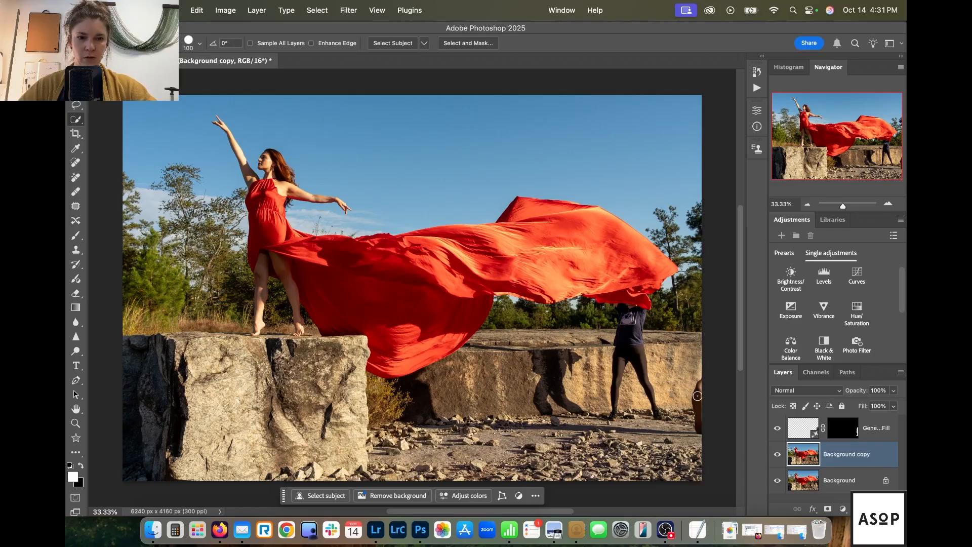
{"action": "left_click_drag", "start_coordinate": [699, 402], "coordinate": [699, 400]}
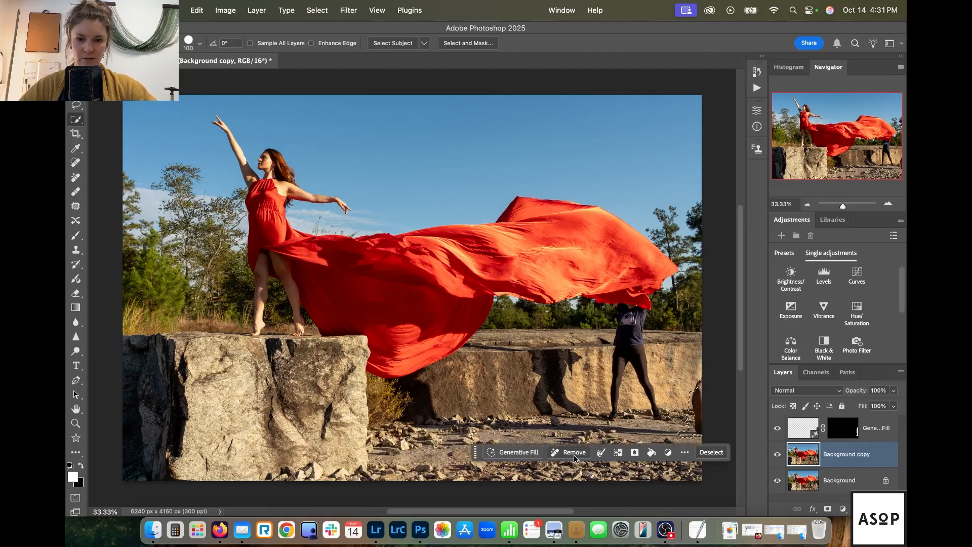
{"action": "left_click", "coordinate": [519, 452]}
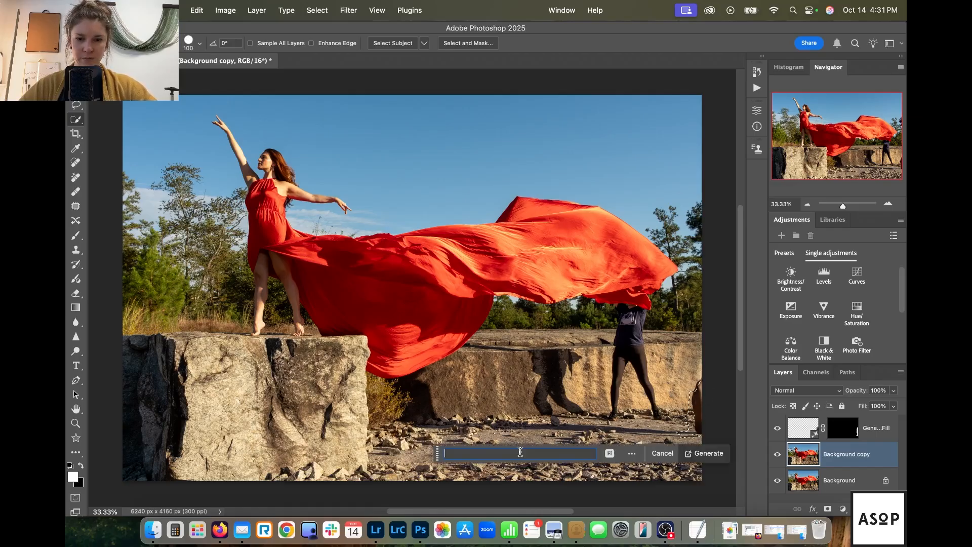
{"action": "left_click", "coordinate": [720, 454]}
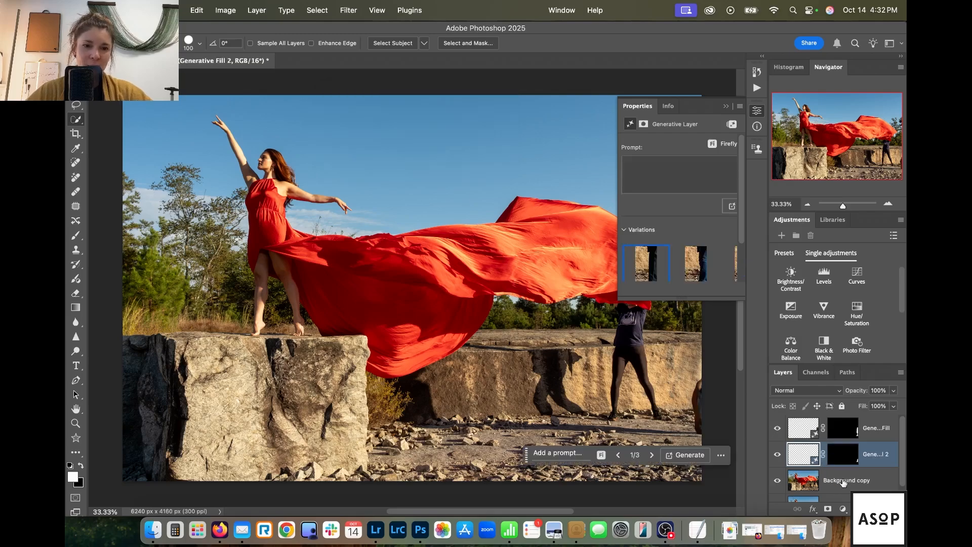
Step: Compare the Generative Fill variations for the leftover leg and delete the Generative Fill 2 layer
{"action": "left_click", "coordinate": [653, 455]}
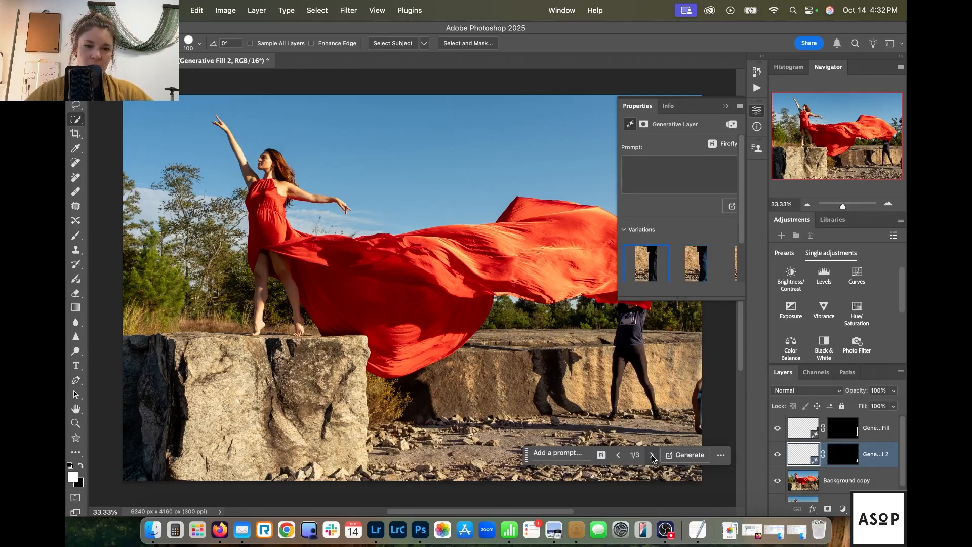
{"action": "left_click", "coordinate": [652, 455]}
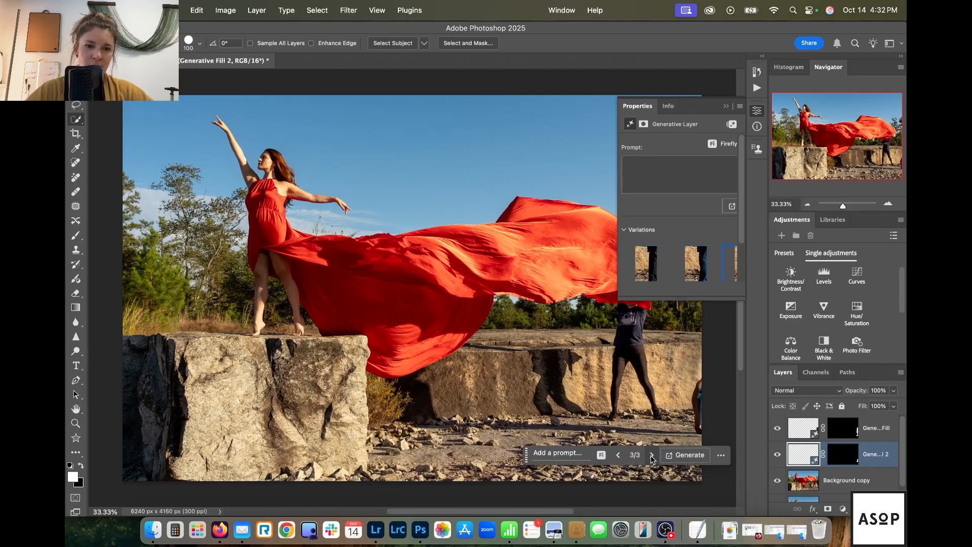
{"action": "left_click", "coordinate": [651, 455]}
{"action": "left_click", "coordinate": [652, 455]}
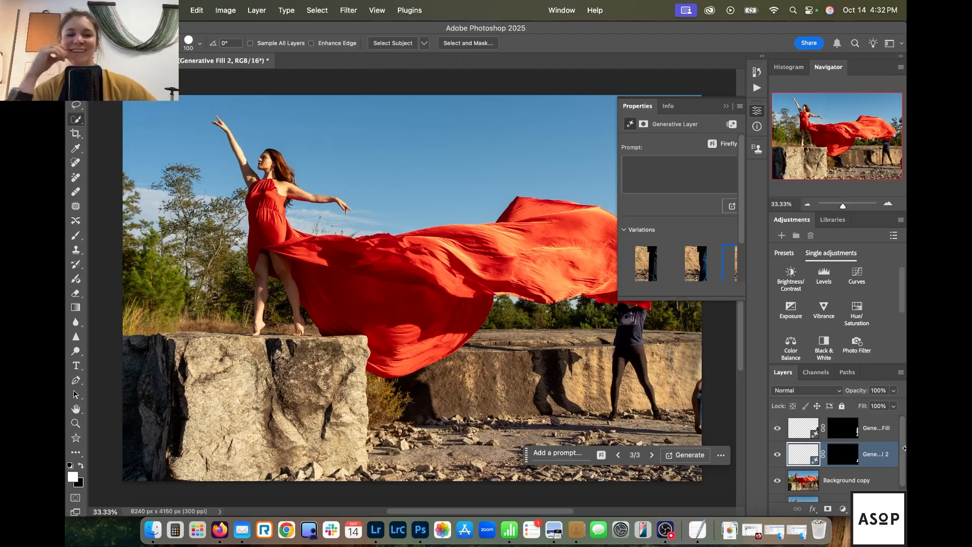
{"action": "left_click", "coordinate": [756, 111]}
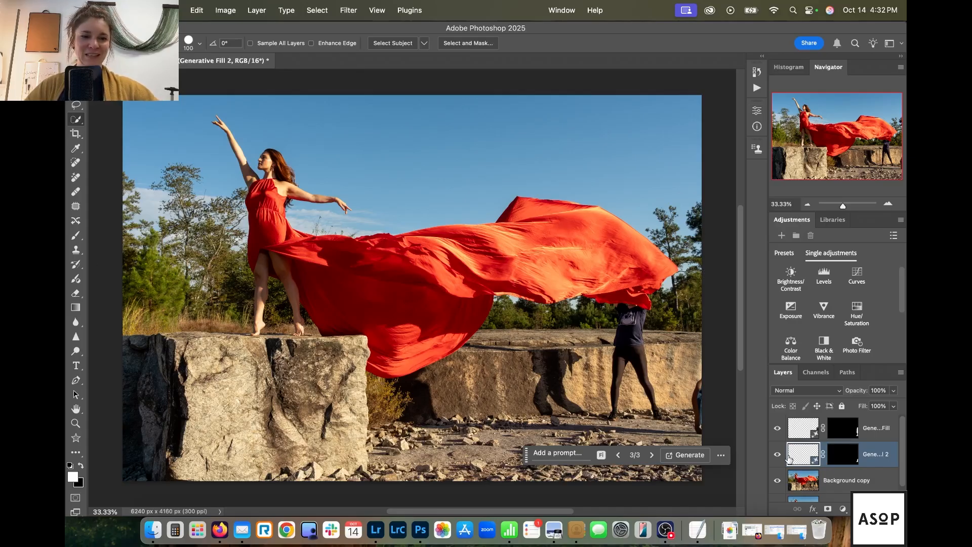
{"action": "left_click", "coordinate": [652, 459]}
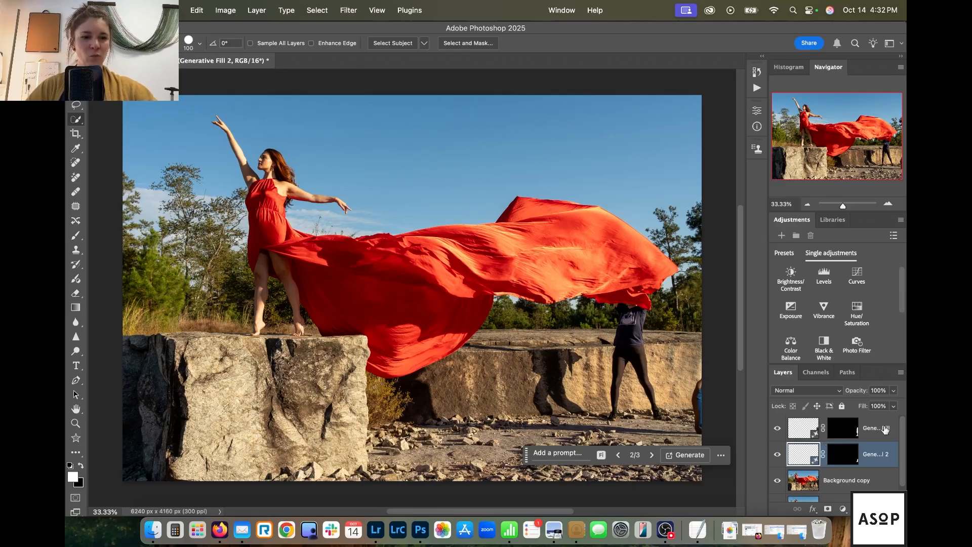
{"action": "left_click_drag", "start_coordinate": [879, 460], "coordinate": [888, 508]}
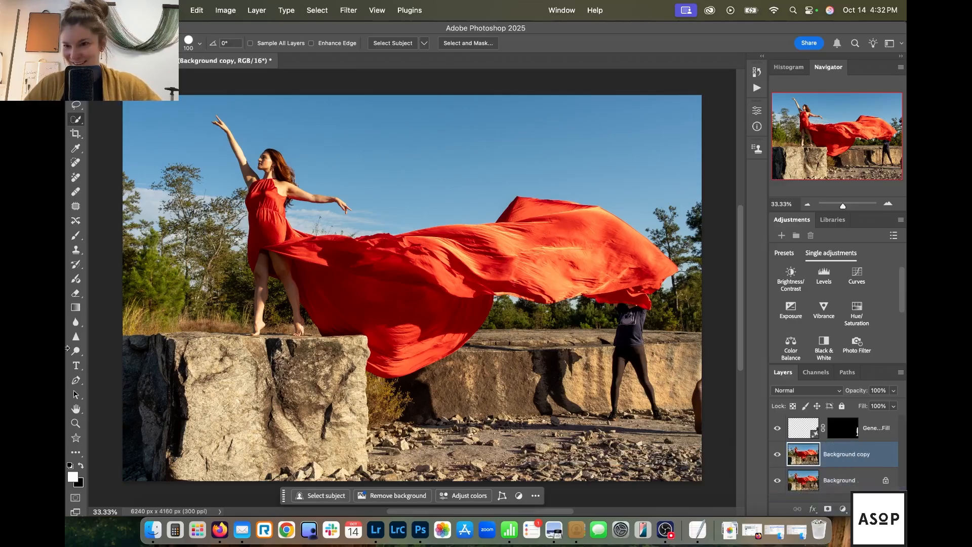
Step: On the Background copy layer, outline the leftover leg with the Patch tool and patch it with the clean rock beside it
{"action": "left_click", "coordinate": [76, 422]}
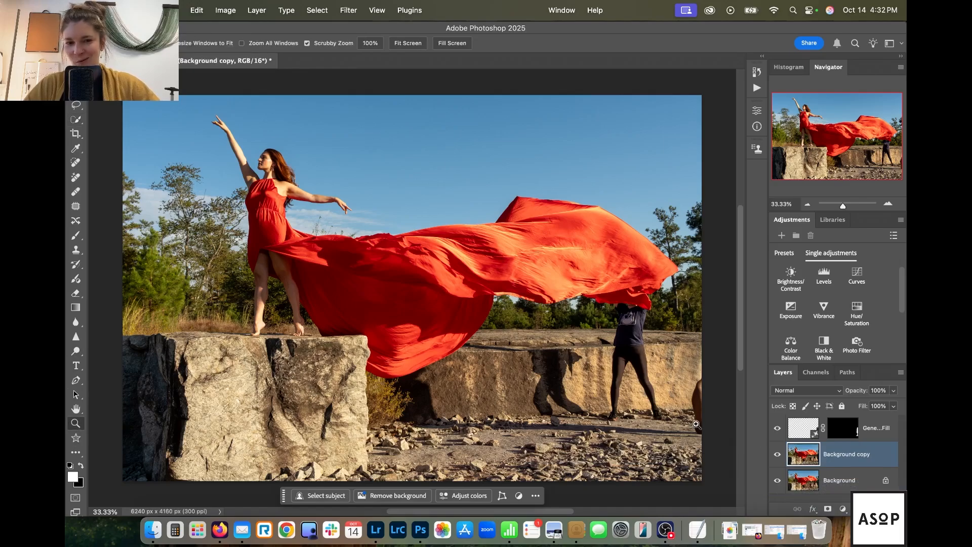
{"action": "left_click_drag", "start_coordinate": [696, 424], "coordinate": [697, 425]}
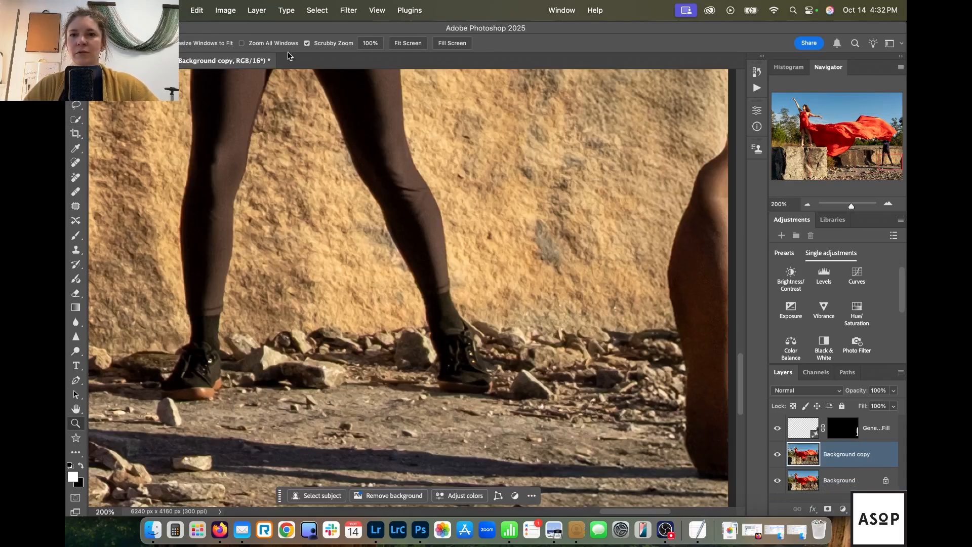
{"action": "left_click", "coordinate": [350, 248], "text": "alt"}
{"action": "left_click", "coordinate": [350, 248], "text": "alt"}
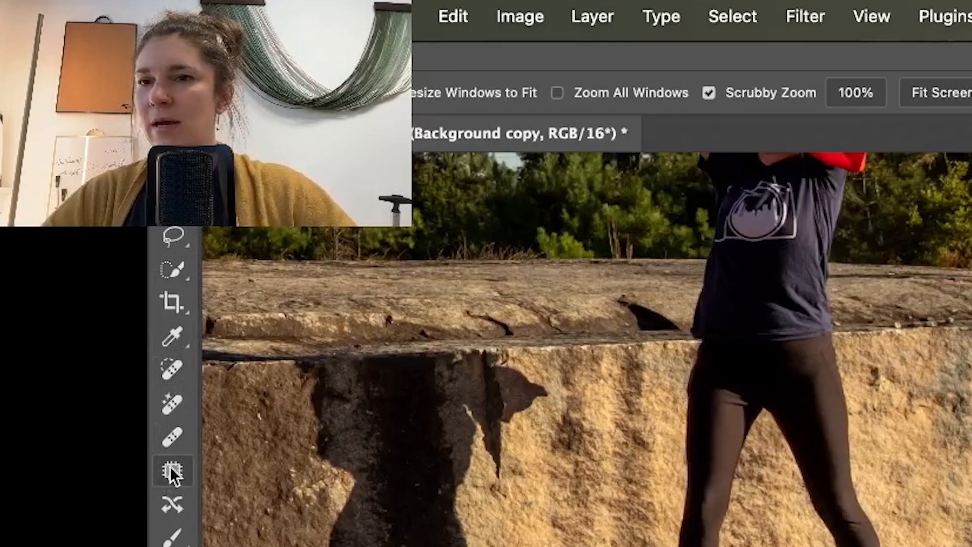
{"action": "left_click", "coordinate": [75, 205]}
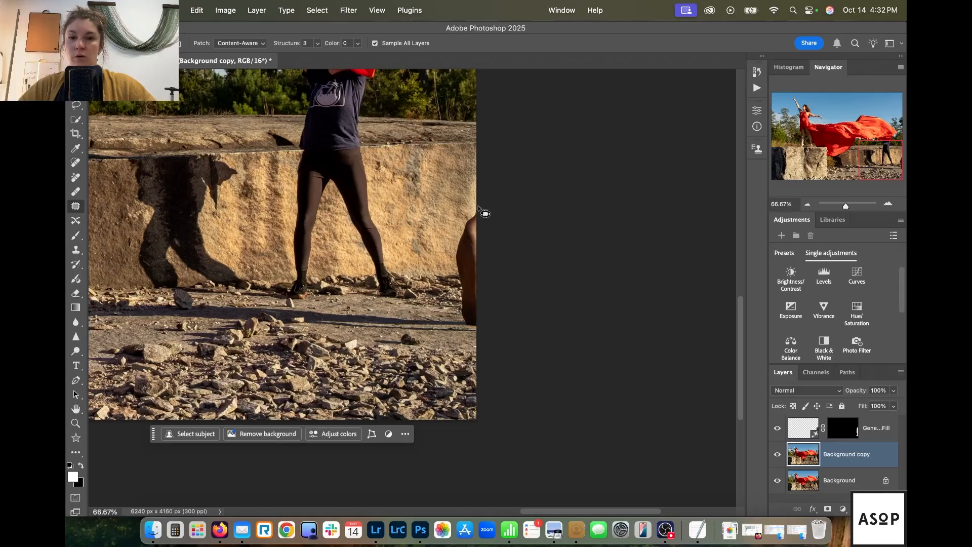
{"action": "mouse_move", "coordinate": [479, 206]}
{"action": "left_mouse_down"}
{"action": "mouse_move", "coordinate": [456, 219]}
{"action": "mouse_move", "coordinate": [453, 270]}
{"action": "mouse_move", "coordinate": [464, 327]}
{"action": "mouse_move", "coordinate": [480, 331]}
{"action": "mouse_move", "coordinate": [496, 314]}
{"action": "mouse_move", "coordinate": [503, 208]}
{"action": "left_mouse_up"}
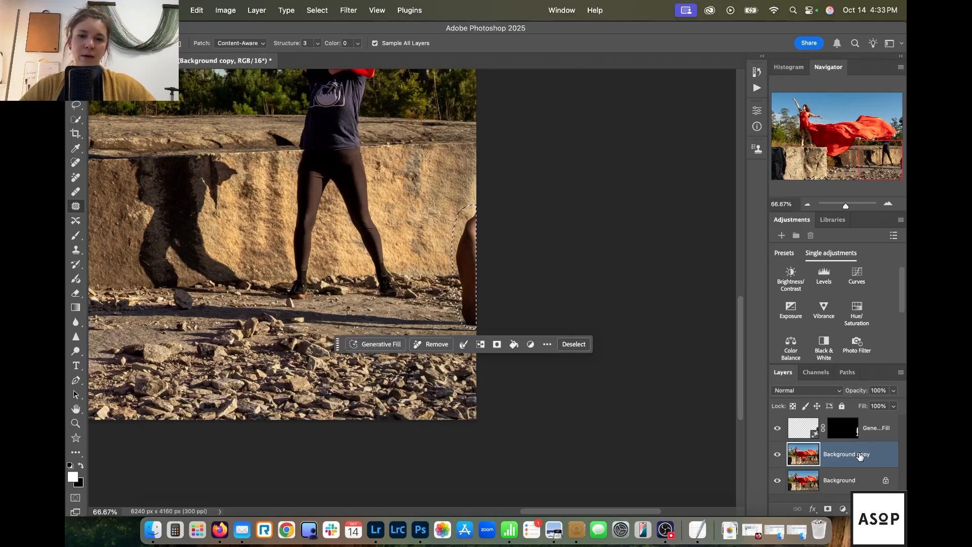
{"action": "left_click_drag", "start_coordinate": [460, 257], "coordinate": [453, 256]}
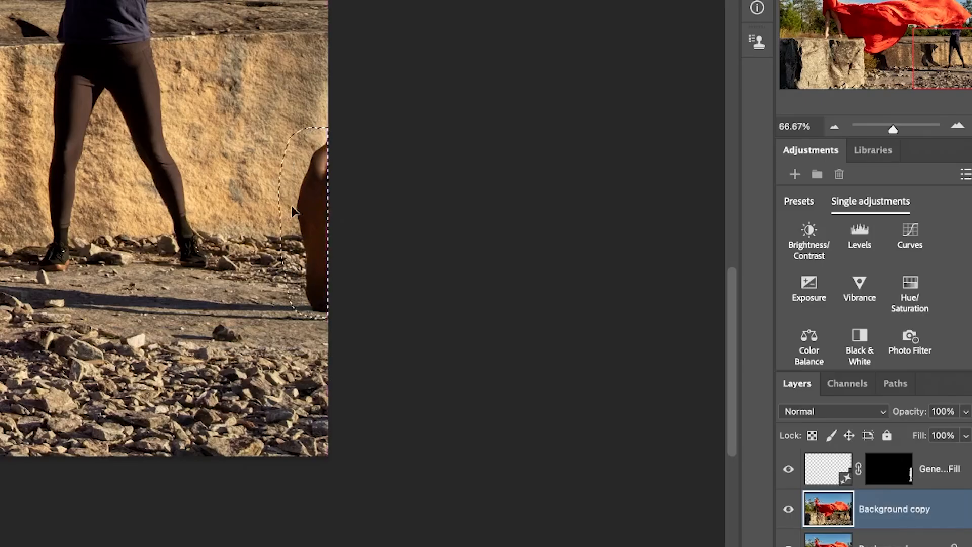
{"action": "left_click_drag", "start_coordinate": [293, 210], "coordinate": [265, 211]}
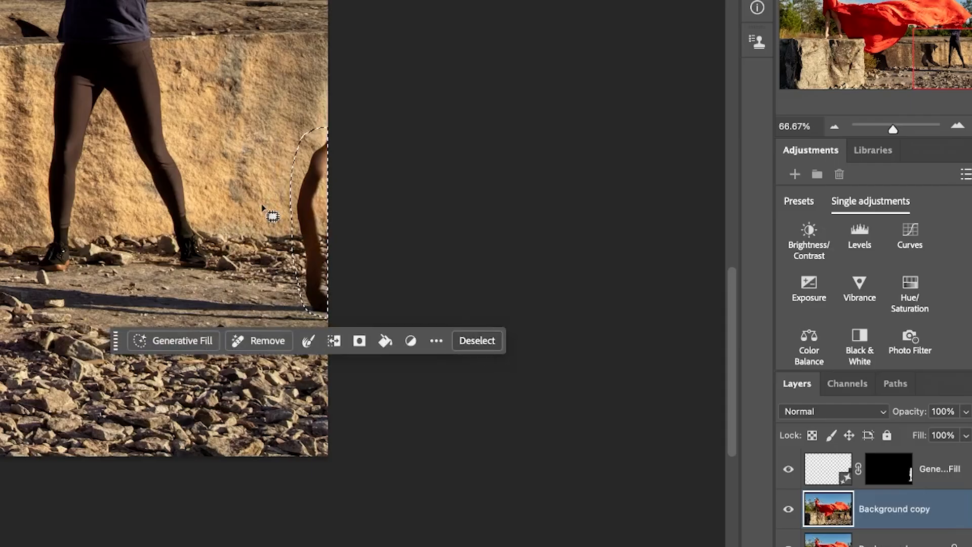
Step: Hide and show the Generative Fill, Background copy and Background layers to examine what each contributes around the leftover leg
{"action": "left_click", "coordinate": [788, 469]}
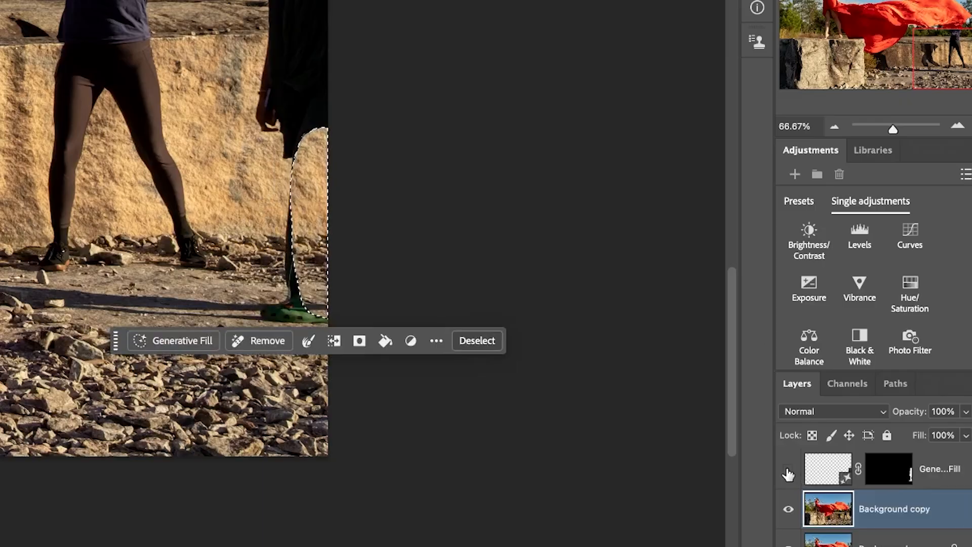
{"action": "left_click", "coordinate": [788, 470]}
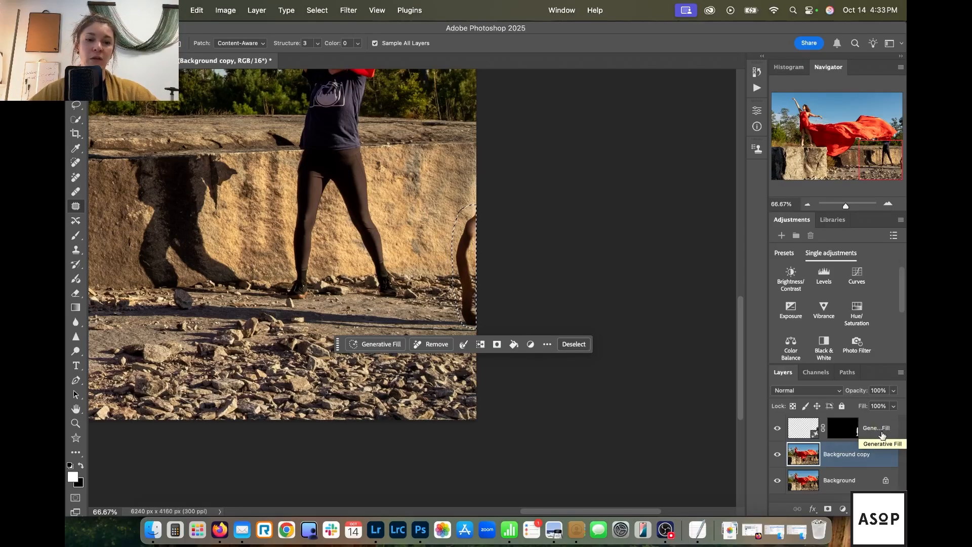
{"action": "left_click", "coordinate": [778, 455]}
{"action": "left_click", "coordinate": [779, 481]}
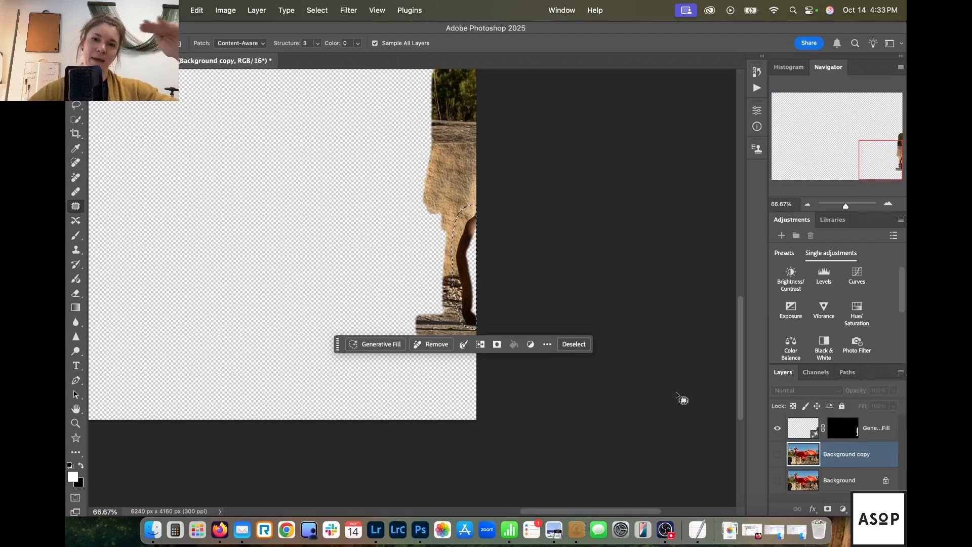
{"action": "left_click", "coordinate": [777, 454]}
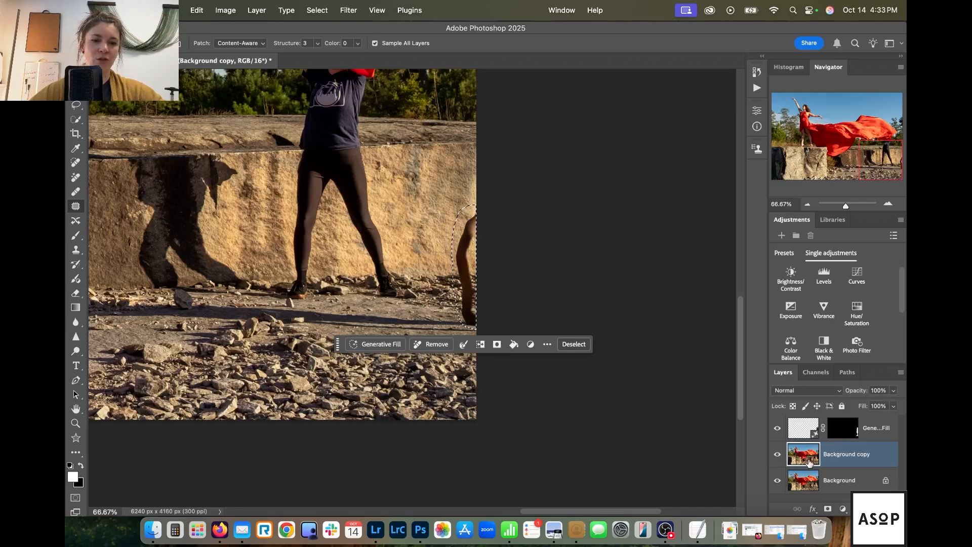
{"action": "left_click", "coordinate": [777, 429]}
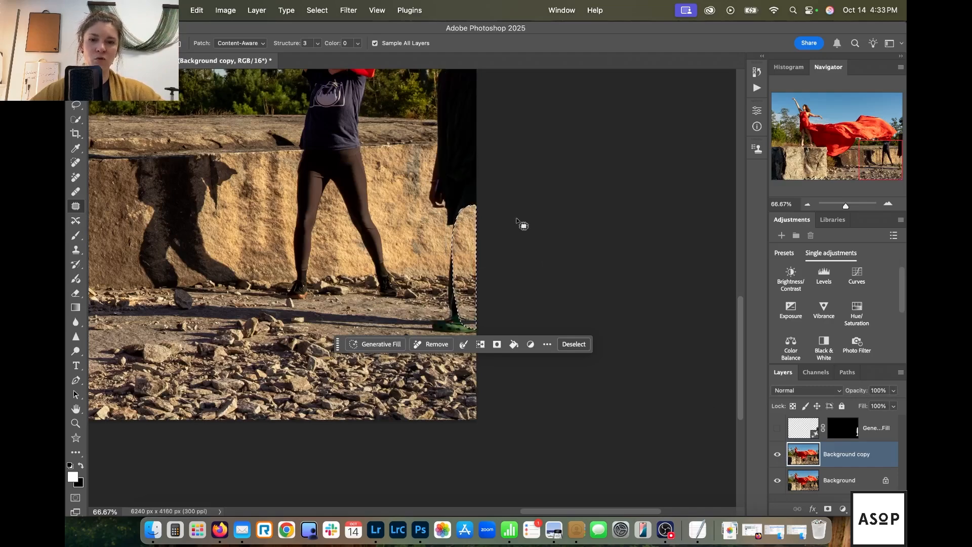
{"action": "left_click", "coordinate": [776, 429]}
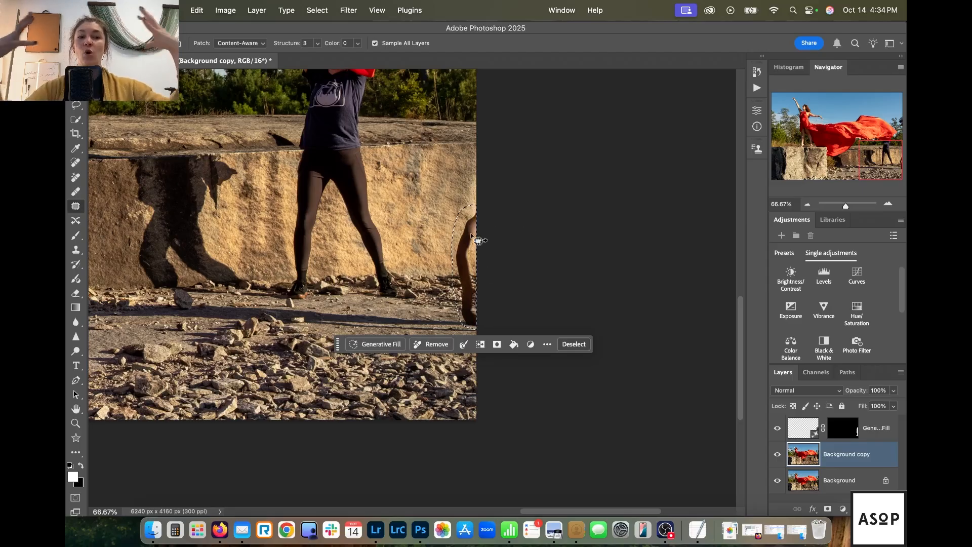
Step: Merge the Generative Fill and Background copy layers, patch the leftover leg with clean rock beside it, and clear the selection
{"action": "left_click", "coordinate": [886, 430], "text": "shift"}
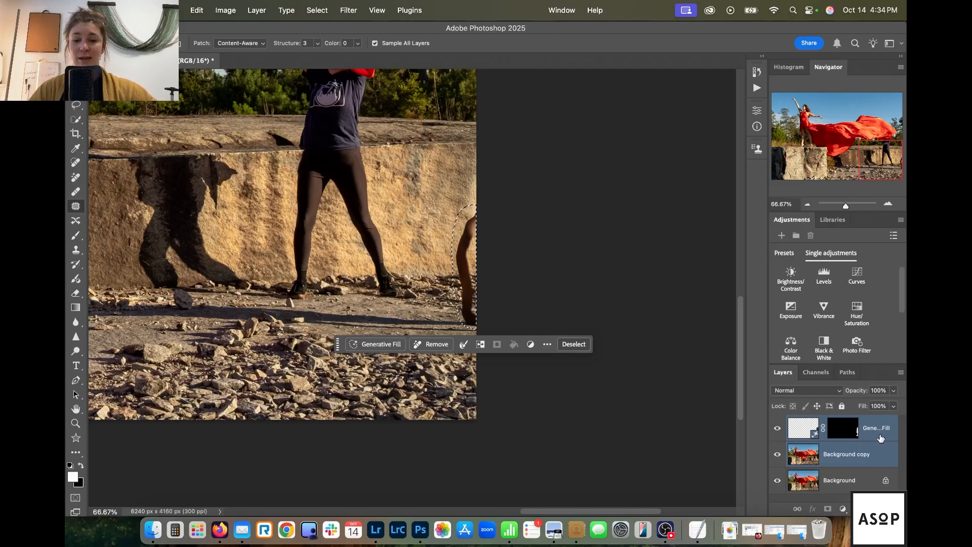
{"action": "left_click", "coordinate": [257, 10]}
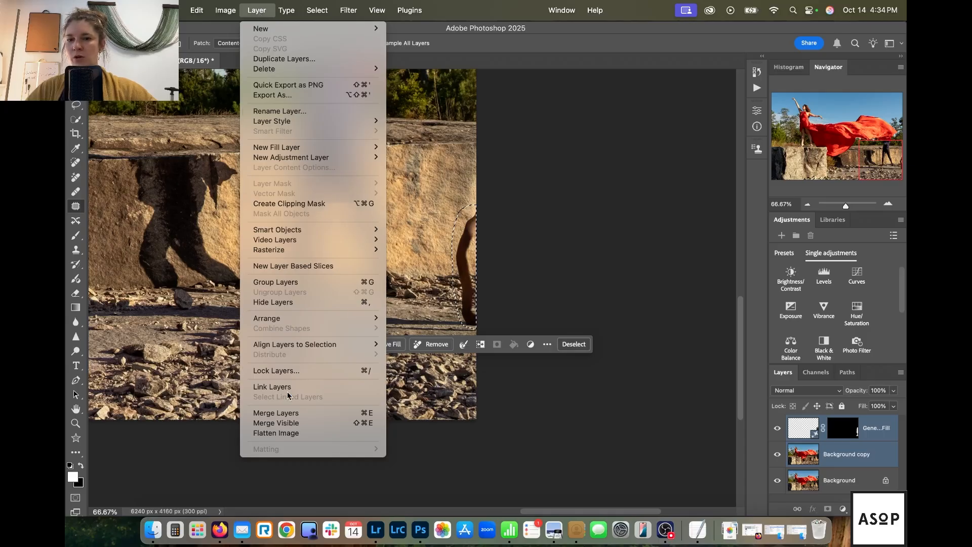
{"action": "left_click", "coordinate": [289, 414]}
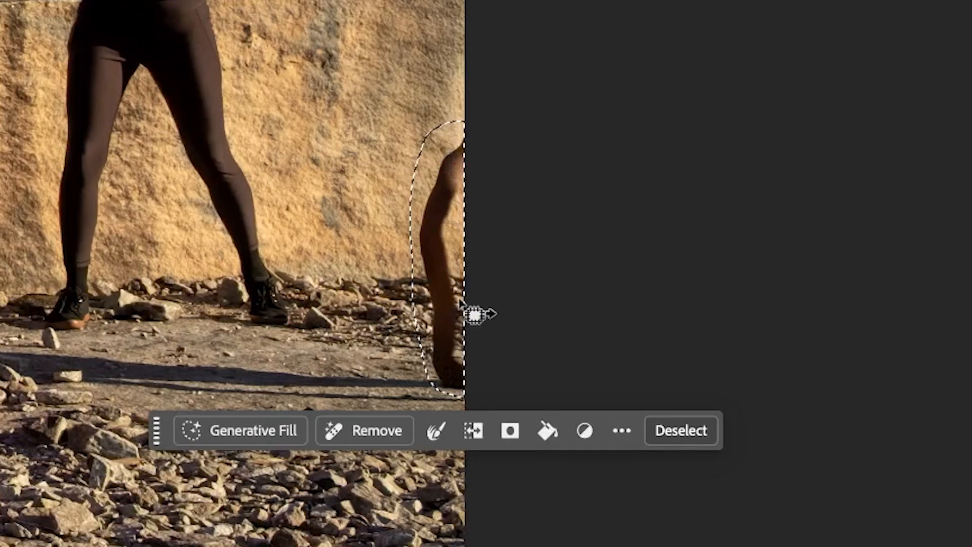
{"action": "left_click_drag", "start_coordinate": [472, 289], "coordinate": [365, 289]}
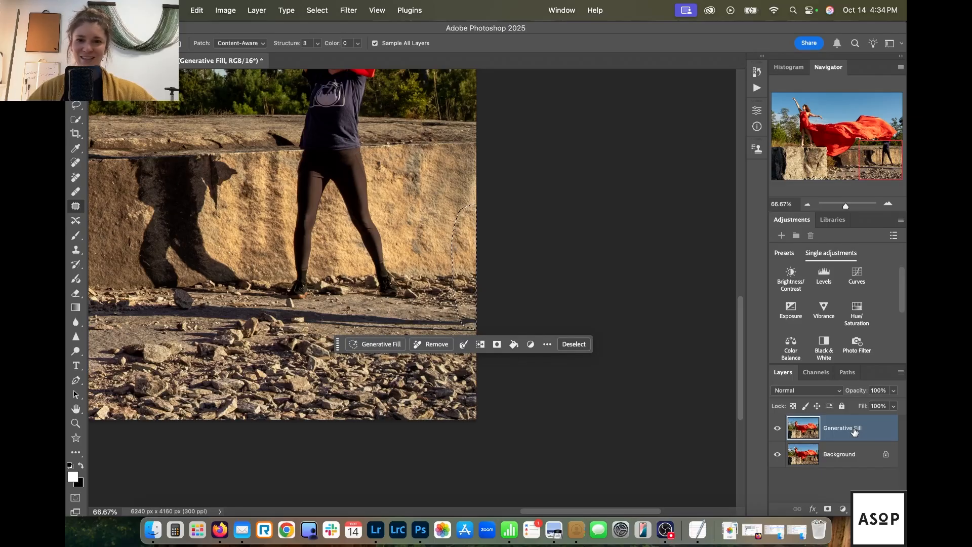
{"action": "left_click", "coordinate": [467, 186]}
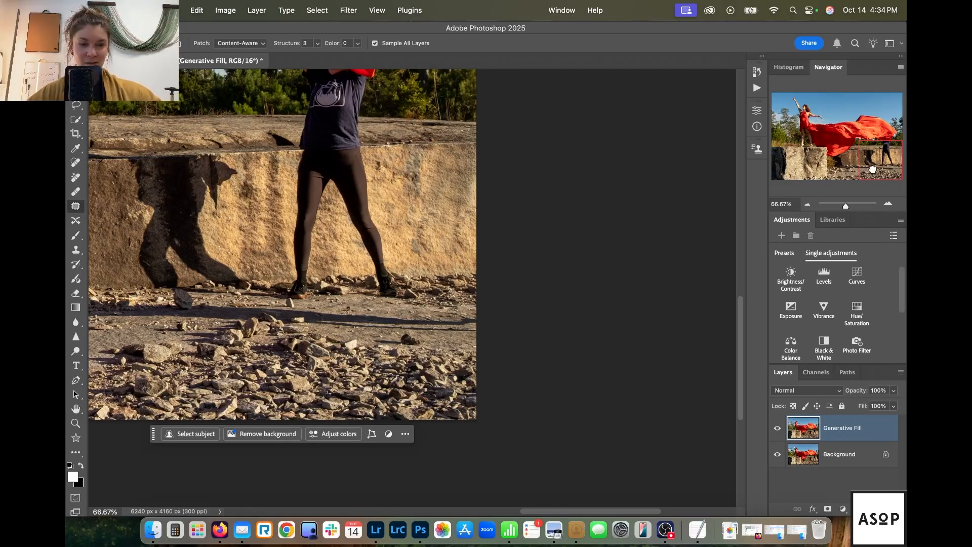
Step: Select the assistant under the red fabric with the Object Selection tool, including the dark shirt, leggings and shoes
{"action": "left_click_drag", "start_coordinate": [871, 174], "coordinate": [870, 159]}
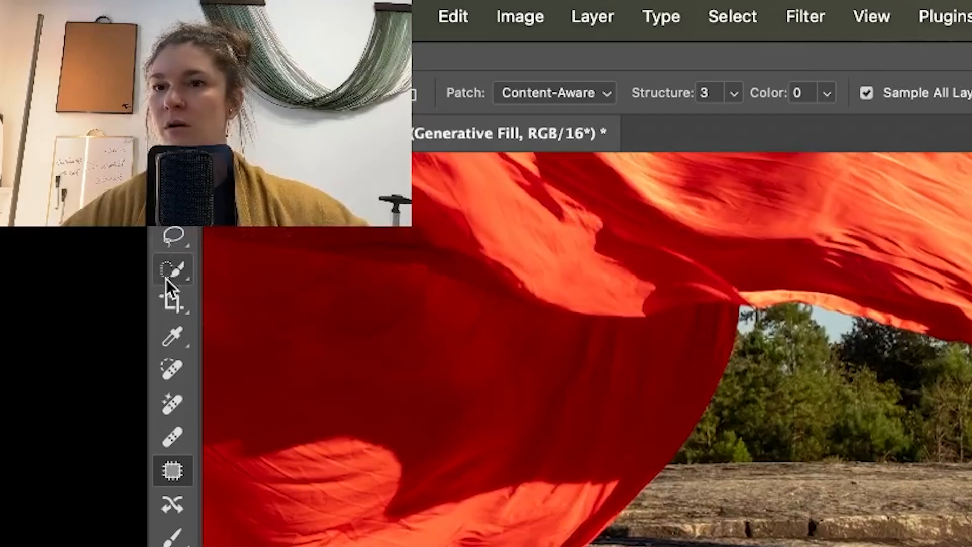
{"action": "left_click", "coordinate": [73, 119]}
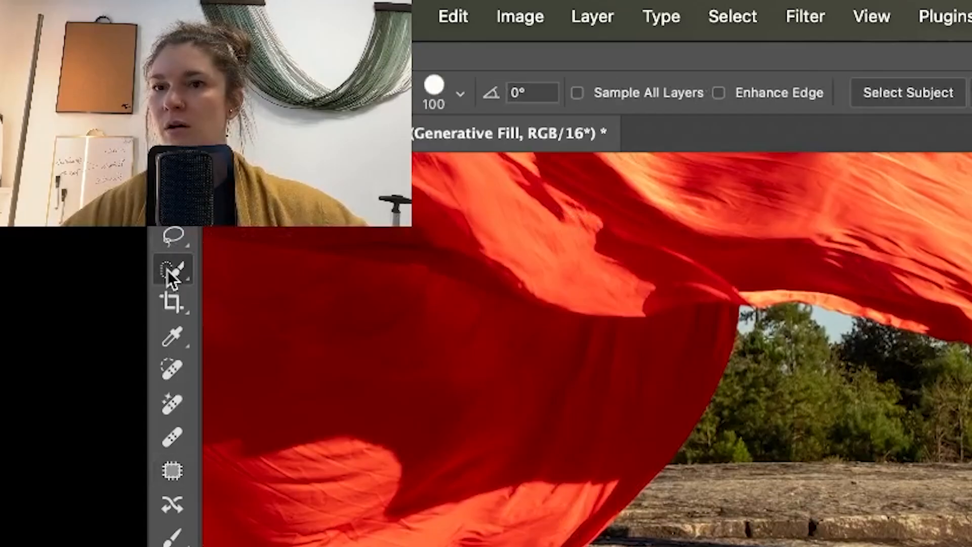
{"action": "left_click", "coordinate": [278, 274]}
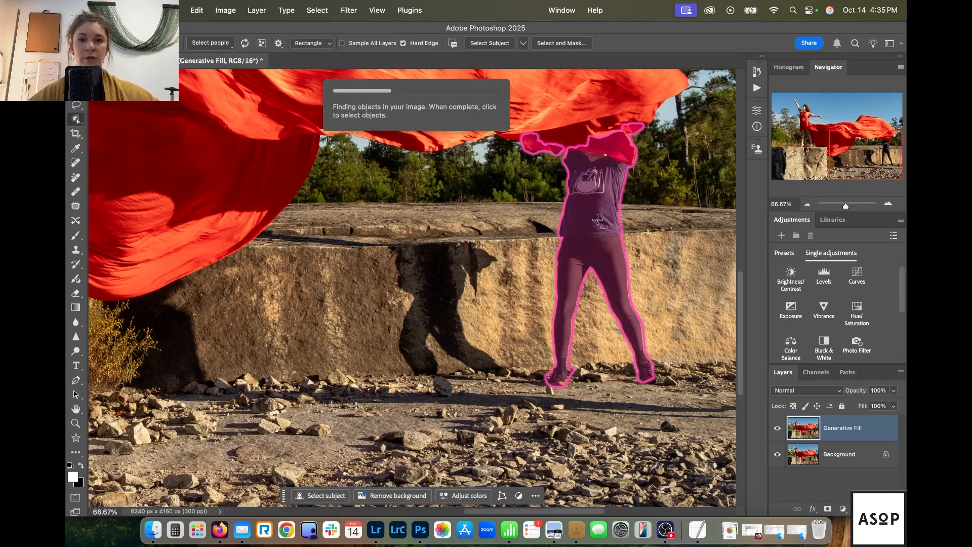
{"action": "left_click", "coordinate": [598, 220]}
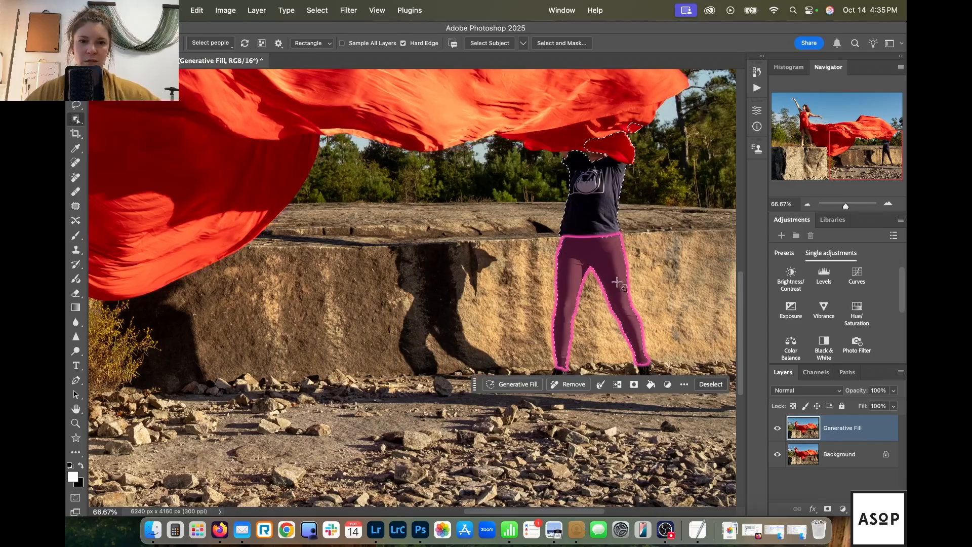
{"action": "left_click", "coordinate": [649, 369]}
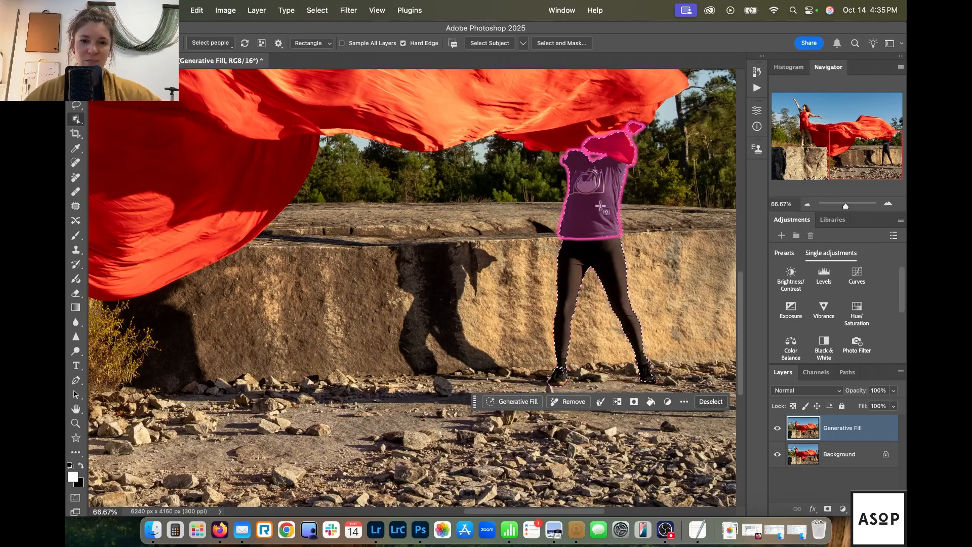
{"action": "left_click", "coordinate": [593, 183]}
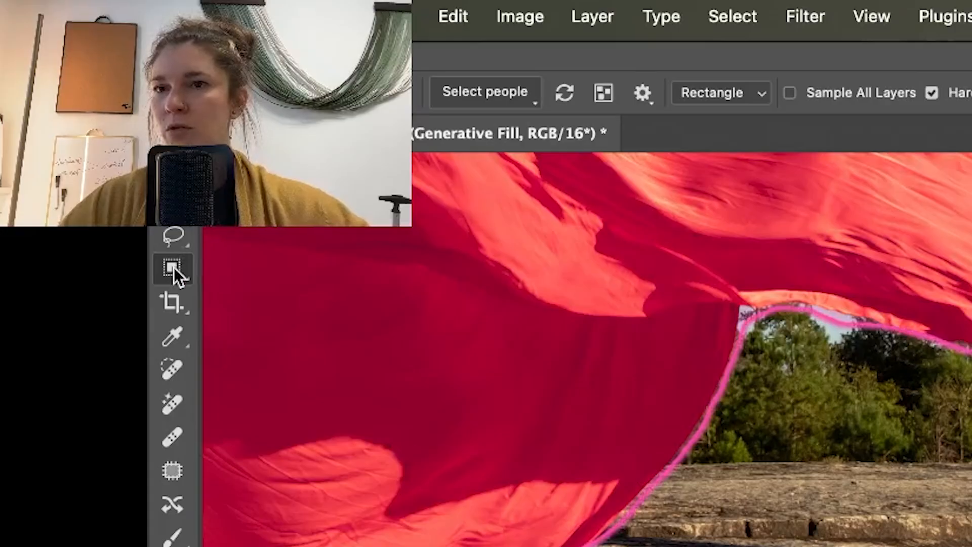
Step: Subtract the red fabric from the assistant's selection with the Quick Selection tool, and replace the assistant using Generative Fill with an empty prompt
{"action": "mouse_move", "coordinate": [174, 266]}
{"action": "left_mouse_down"}
{"action": "mouse_move", "coordinate": [234, 276]}
{"action": "mouse_move", "coordinate": [249, 288]}
{"action": "left_mouse_up"}
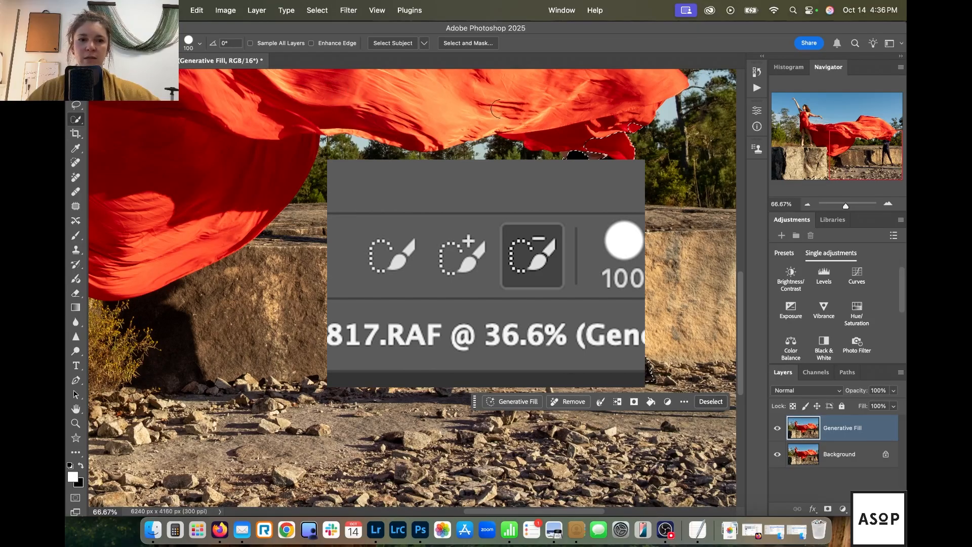
{"action": "left_click", "coordinate": [631, 138]}
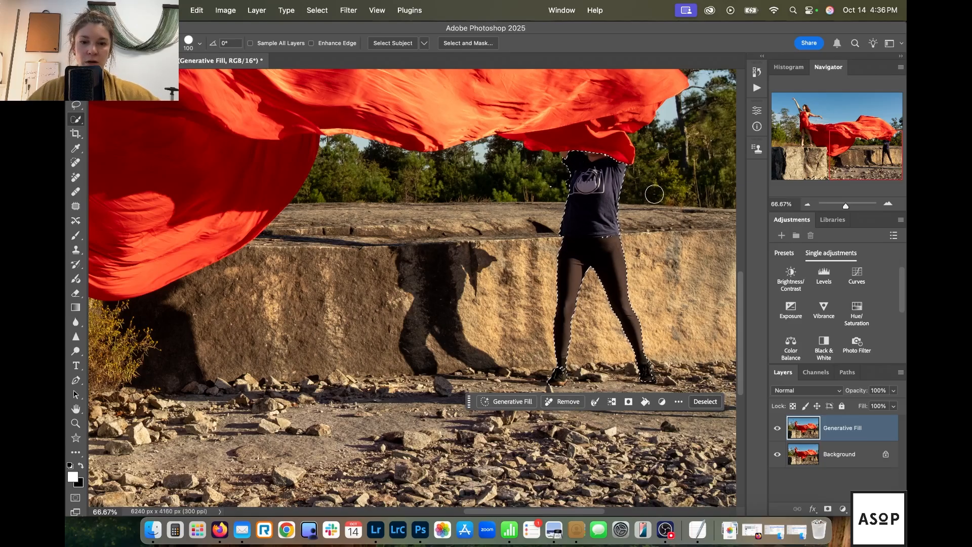
{"action": "left_click", "coordinate": [512, 403]}
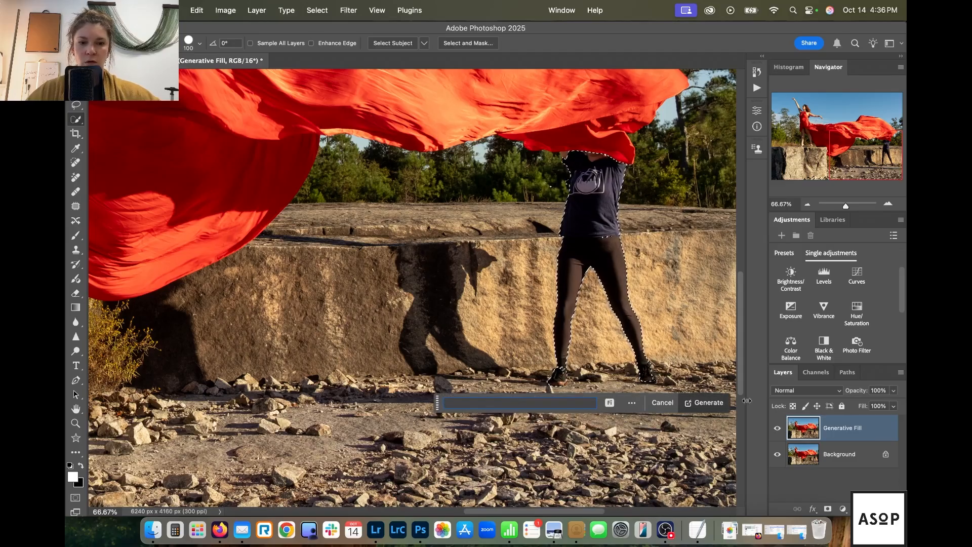
{"action": "left_click", "coordinate": [708, 403]}
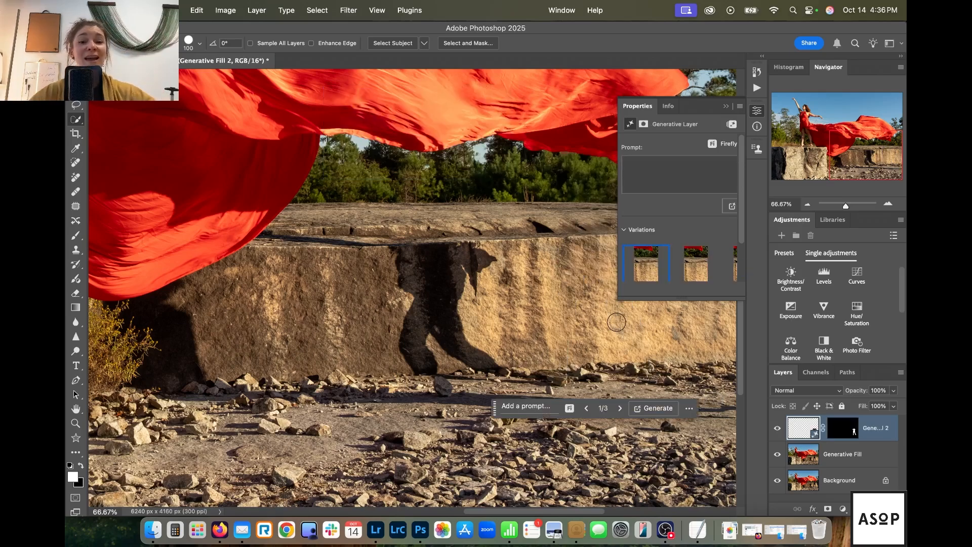
Step: Compare the three Generative Fill variations for the area where the assistant stood, and keep the first one
{"action": "scroll", "coordinate": [552, 368], "scroll_direction": "right", "scroll_amount": 5}
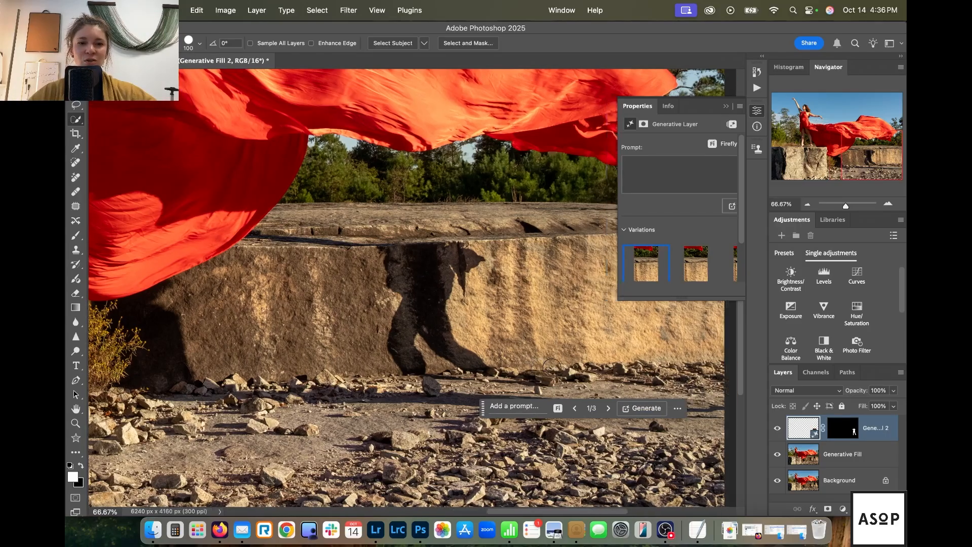
{"action": "left_click", "coordinate": [550, 368]}
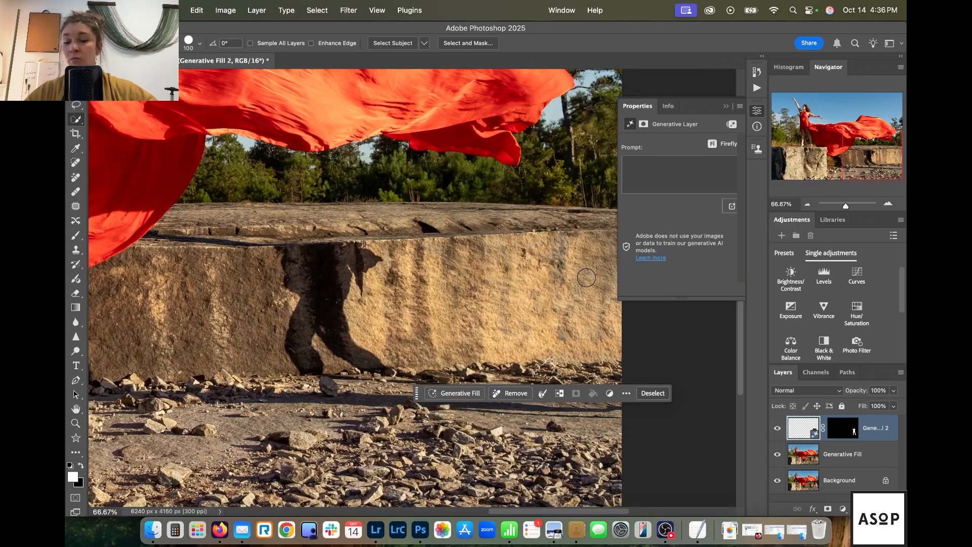
{"action": "key", "text": "super+z"}
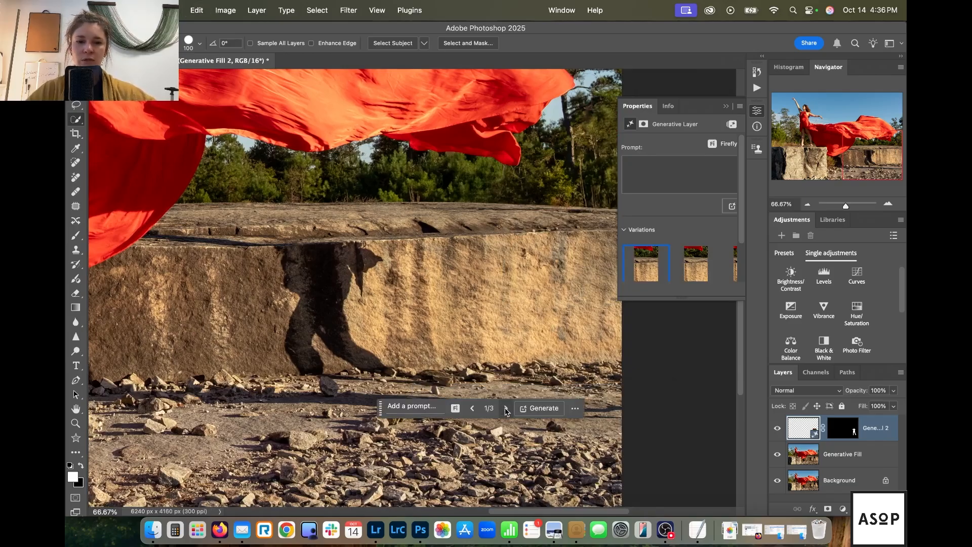
{"action": "left_click", "coordinate": [505, 408]}
{"action": "left_click", "coordinate": [506, 408]}
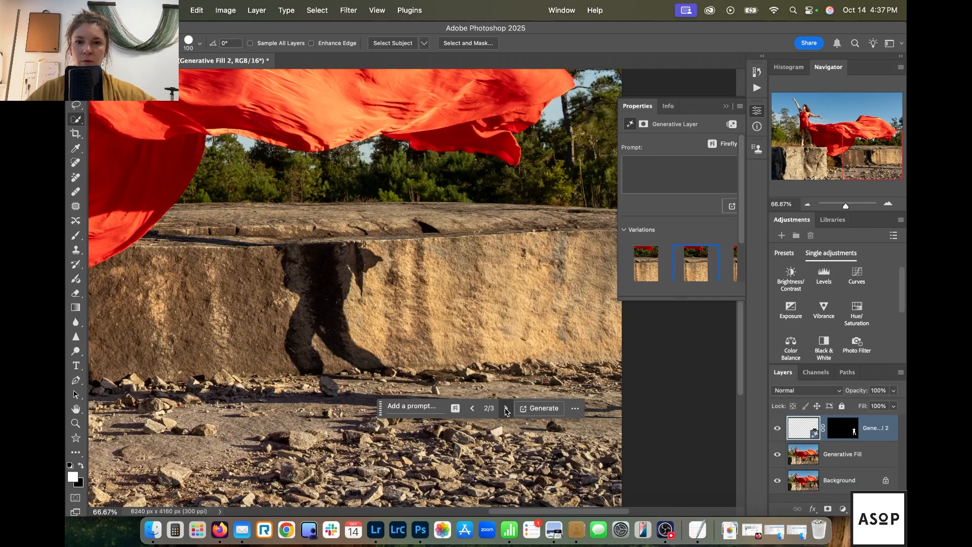
{"action": "left_click", "coordinate": [506, 408]}
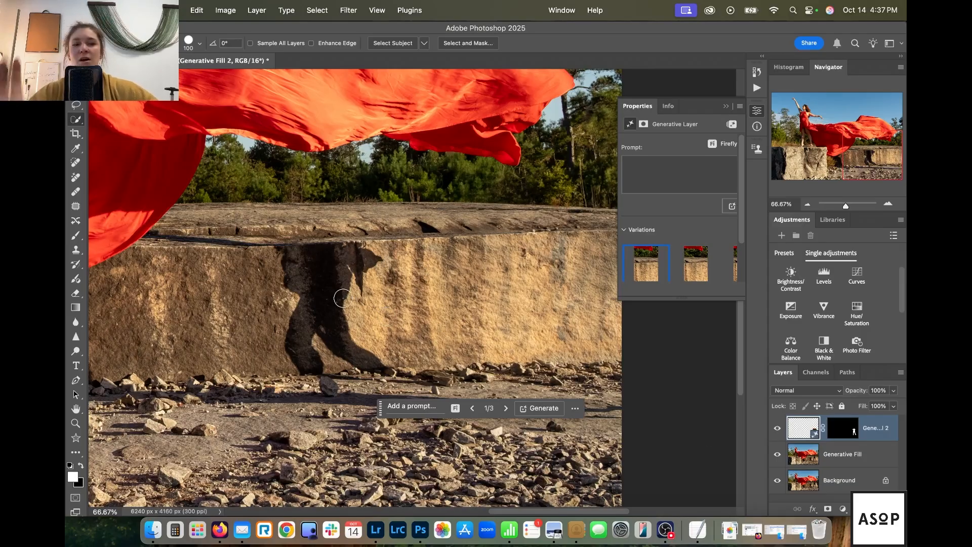
Step: On the Generative Fill layer, select the assistant's dark shadow on the rock wall with the Quick Selection tool
{"action": "left_click", "coordinate": [866, 459]}
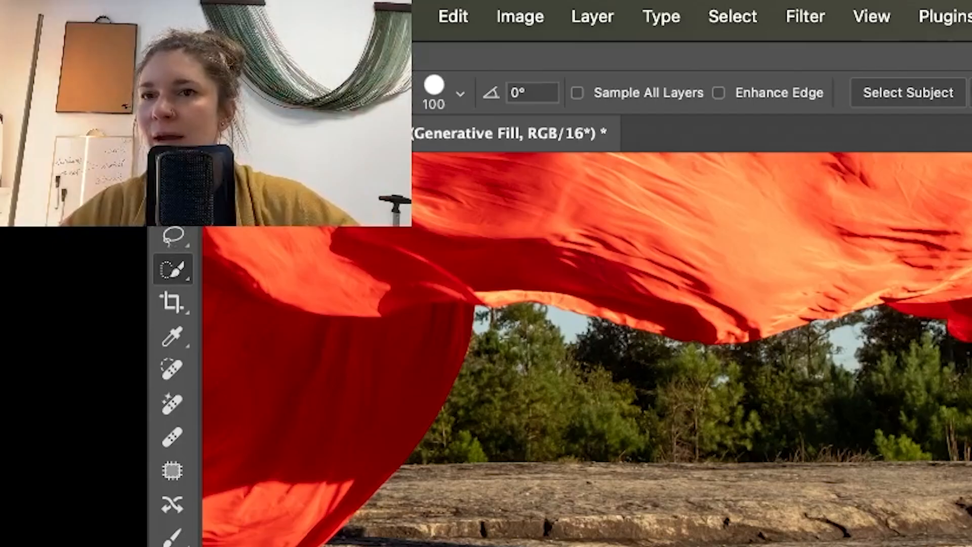
{"action": "right_click", "coordinate": [170, 269]}
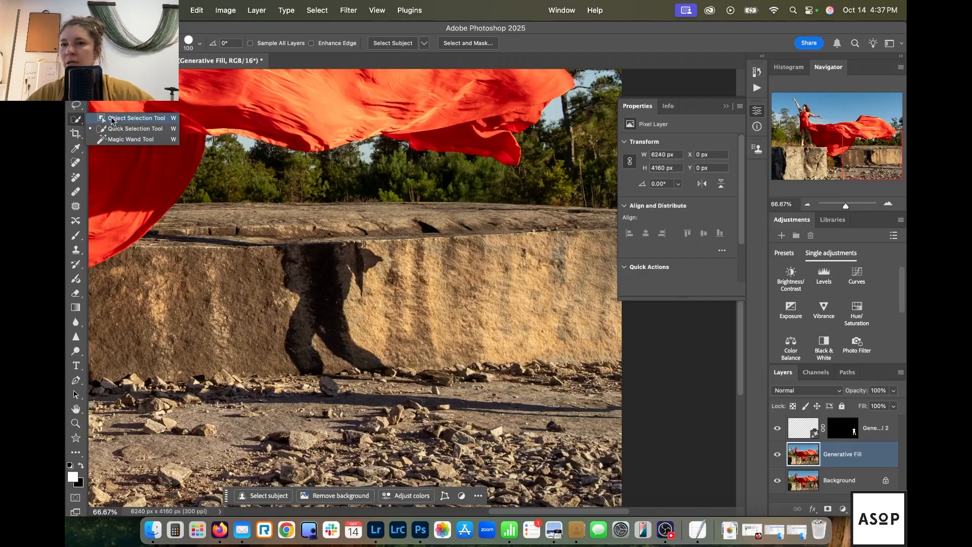
{"action": "left_click", "coordinate": [111, 121]}
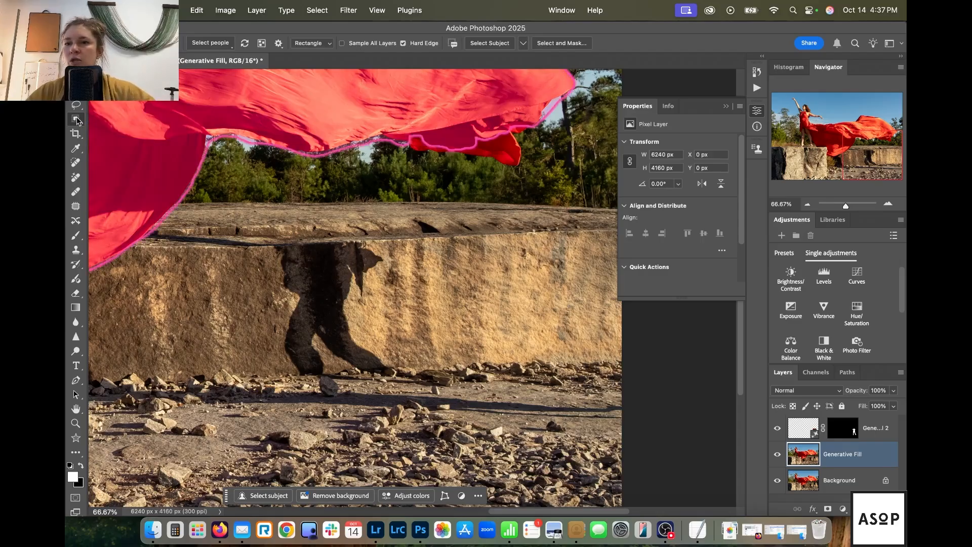
{"action": "right_click", "coordinate": [77, 120]}
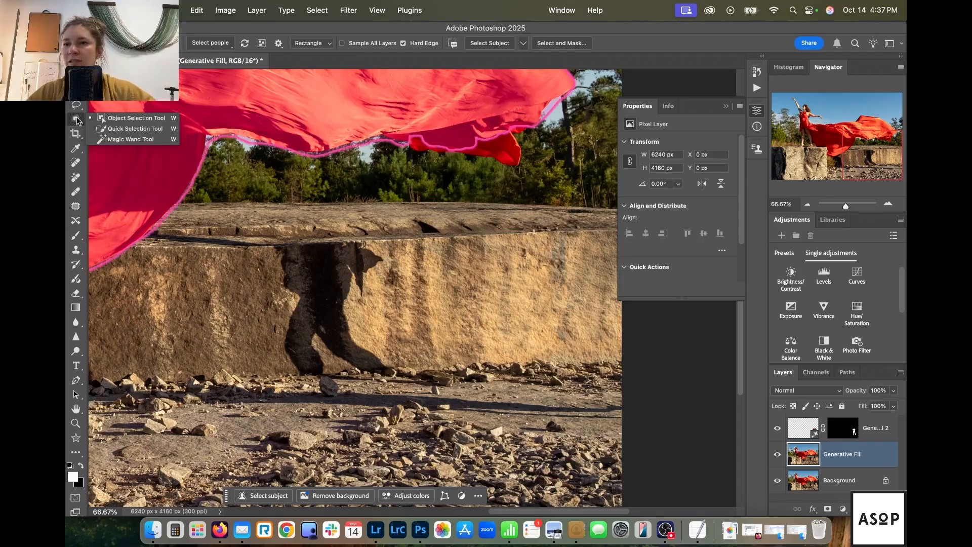
{"action": "left_click", "coordinate": [118, 129]}
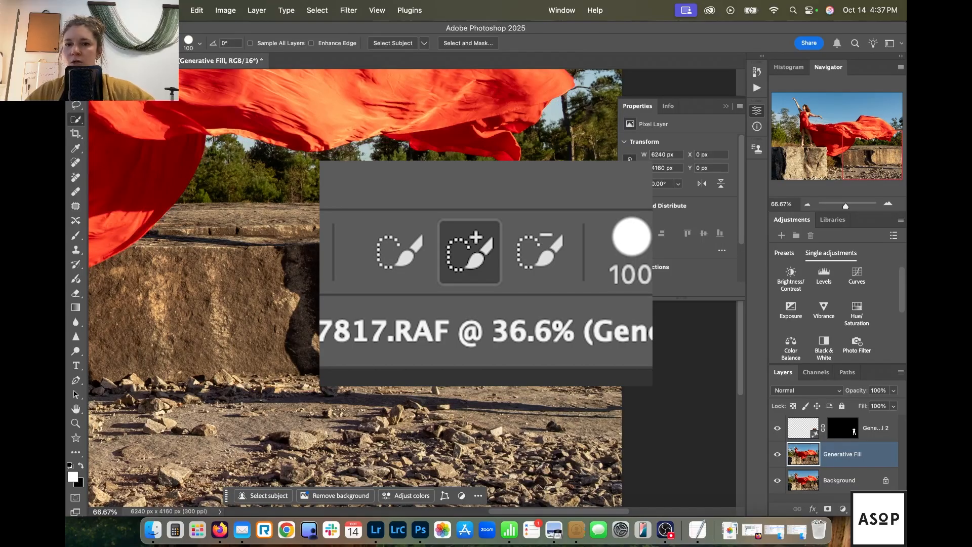
{"action": "left_click", "coordinate": [320, 262]}
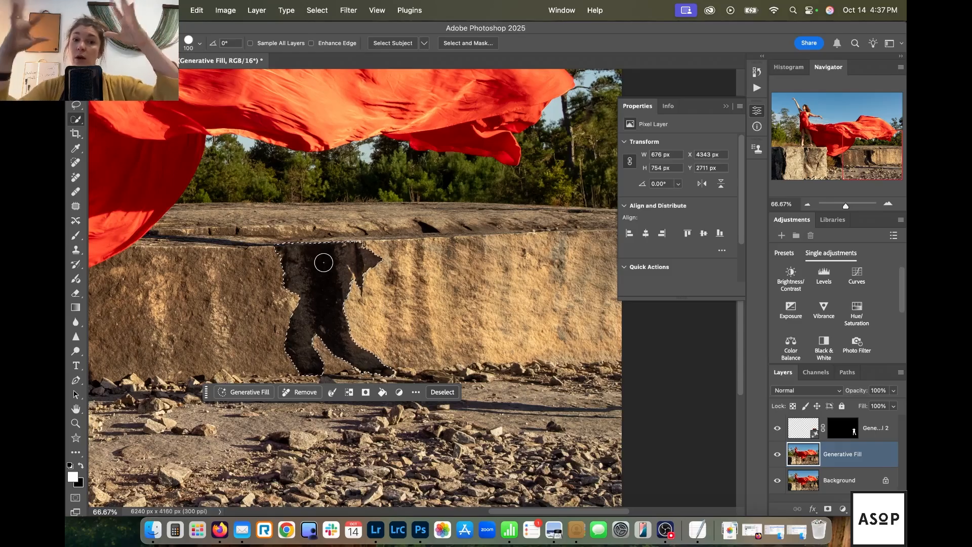
Step: Replace the selected shadow using Generative Fill with an empty prompt, and choose the second of the three variations
{"action": "left_click", "coordinate": [243, 393]}
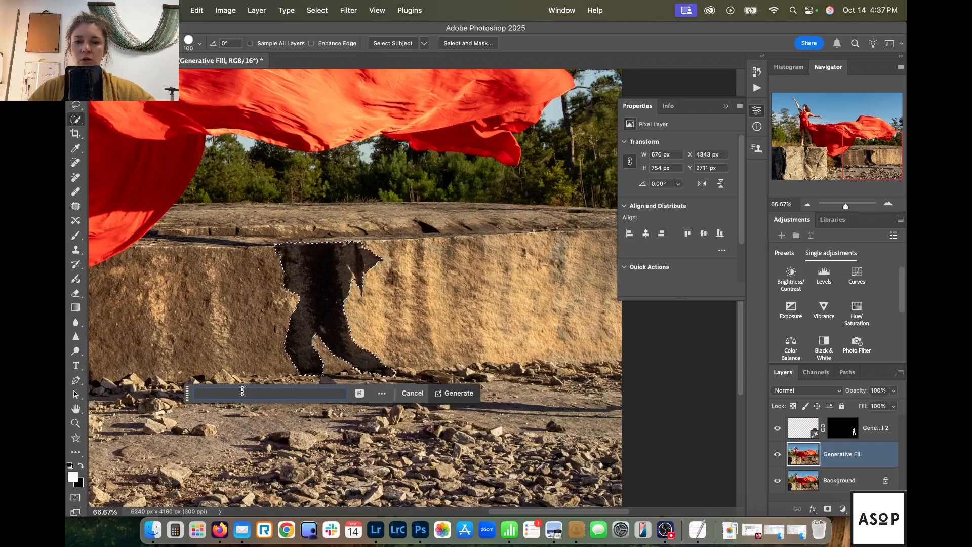
{"action": "left_click", "coordinate": [463, 397]}
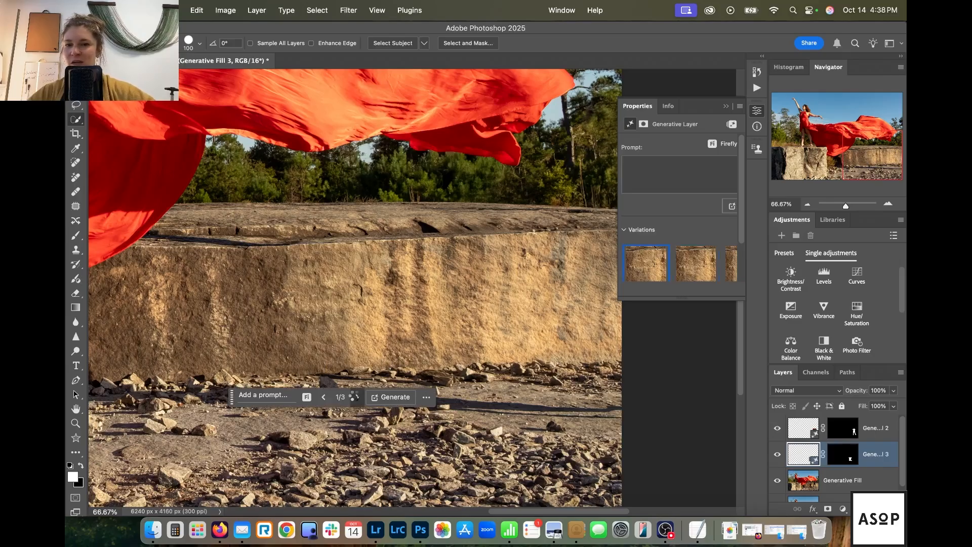
{"action": "left_click", "coordinate": [356, 397]}
{"action": "left_click", "coordinate": [357, 398]}
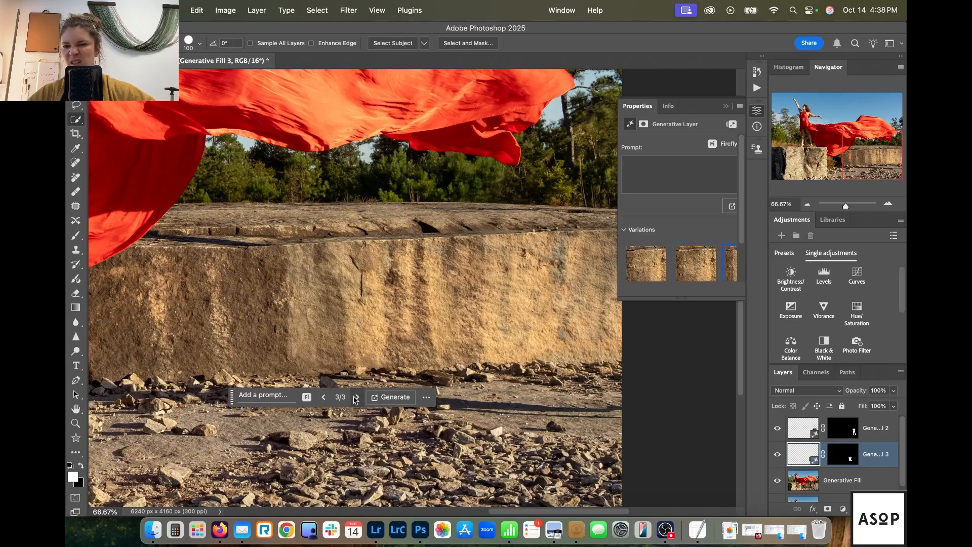
{"action": "left_click", "coordinate": [324, 398]}
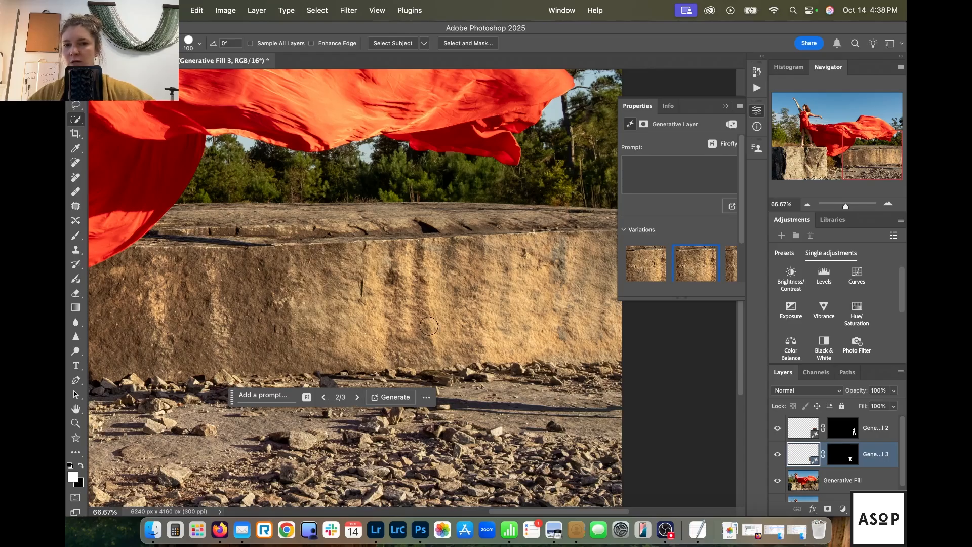
Step: Merge the Generative Fill 2, Generative Fill 3 and Generative Fill layers into one layer
{"action": "left_click", "coordinate": [895, 433]}
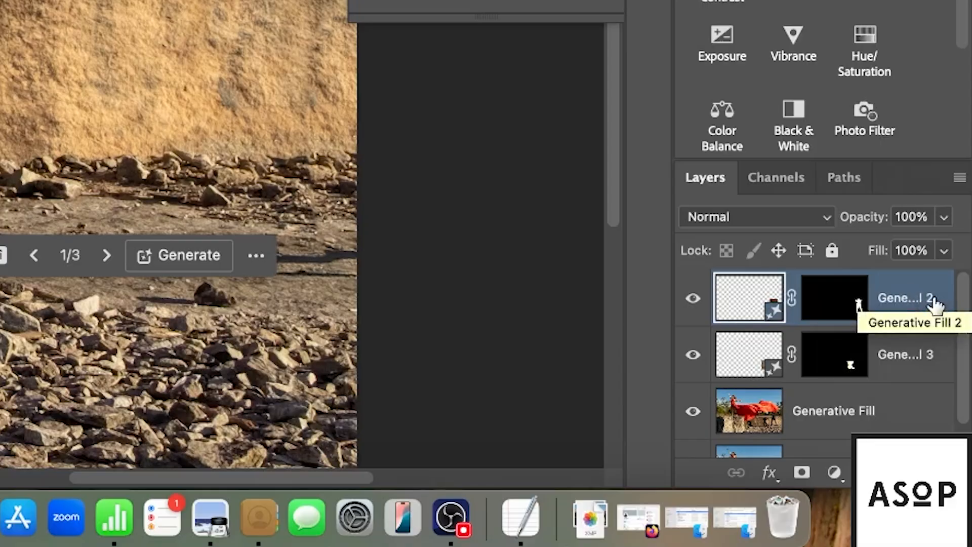
{"action": "left_click", "coordinate": [831, 428], "text": "shift"}
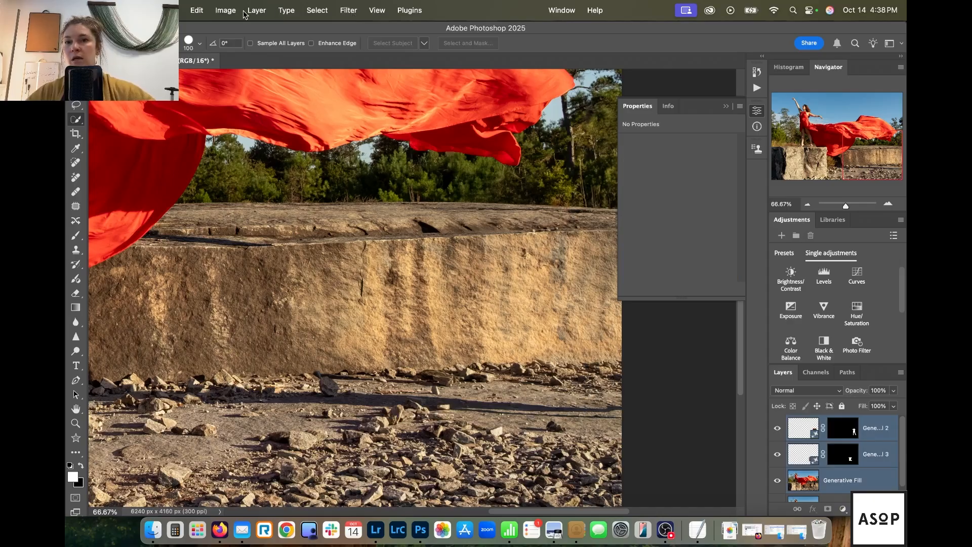
{"action": "left_click", "coordinate": [257, 11]}
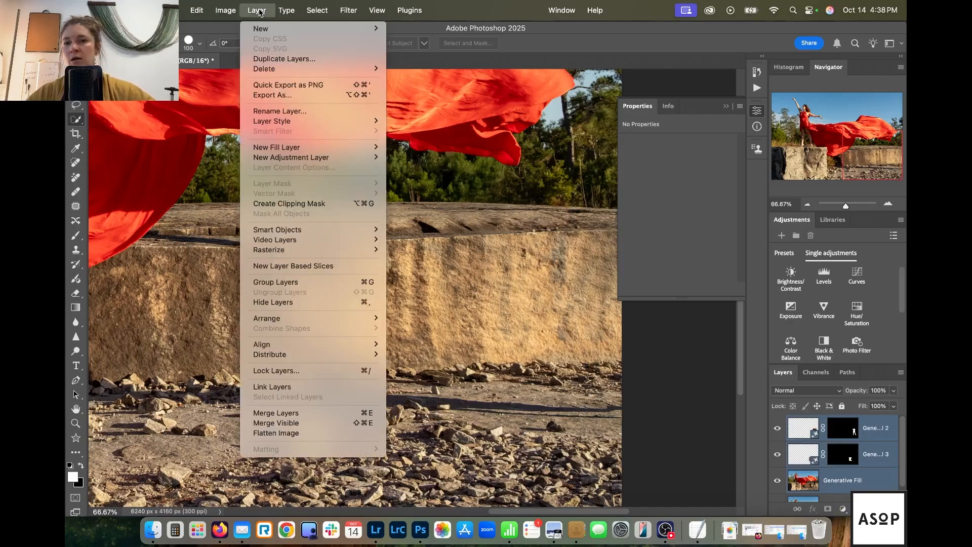
{"action": "left_click", "coordinate": [284, 413]}
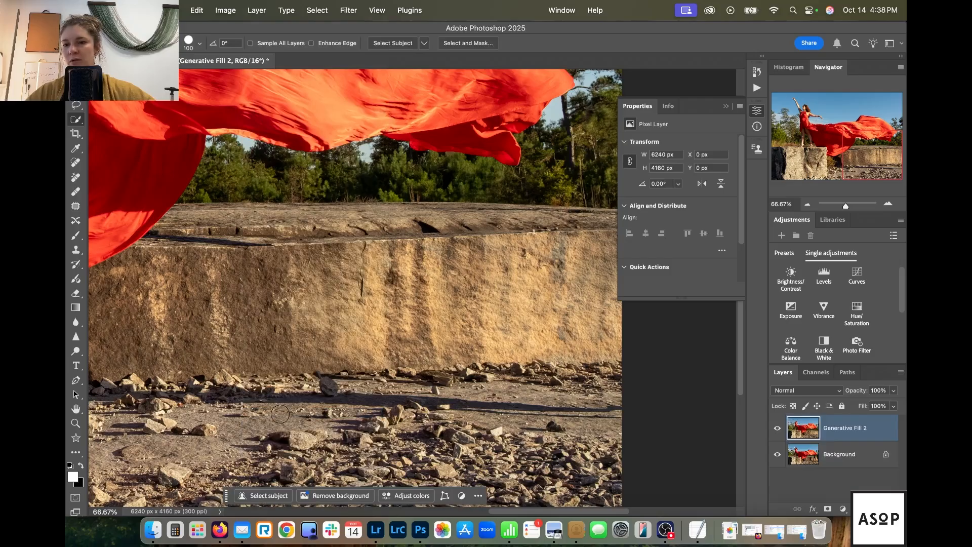
Step: Fit the whole photo on screen and hide and show the merged Generative Fill 2 layer to compare before and after
{"action": "left_click", "coordinate": [75, 423]}
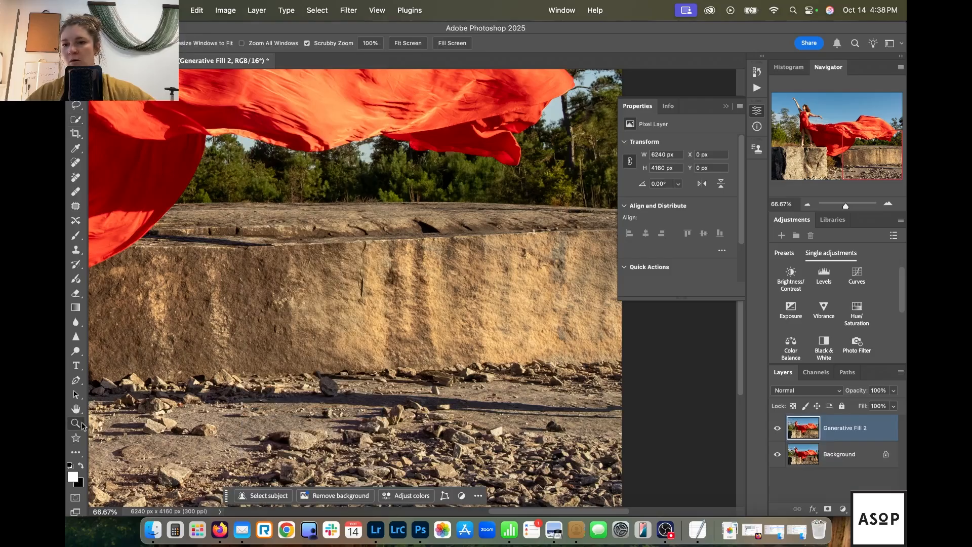
{"action": "left_click", "coordinate": [418, 44]}
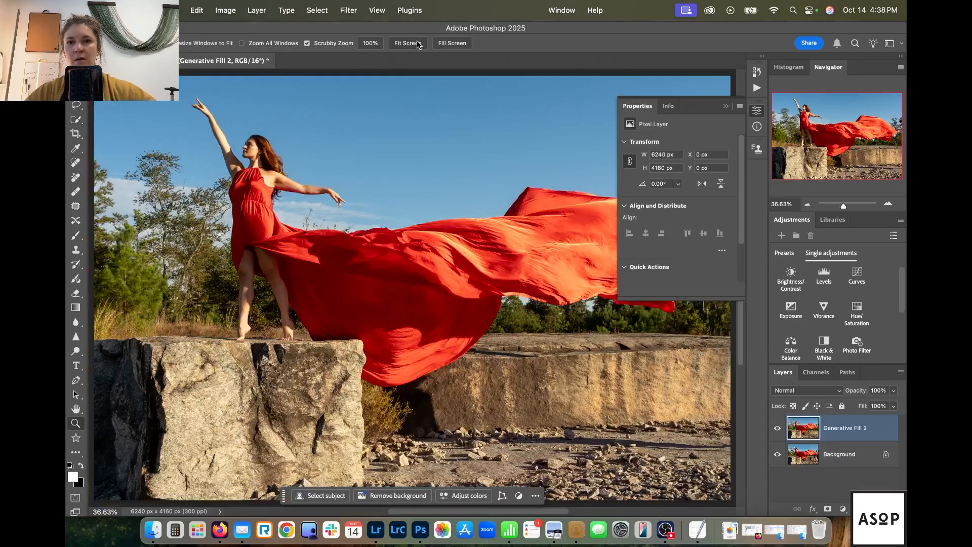
{"action": "left_click", "coordinate": [755, 110]}
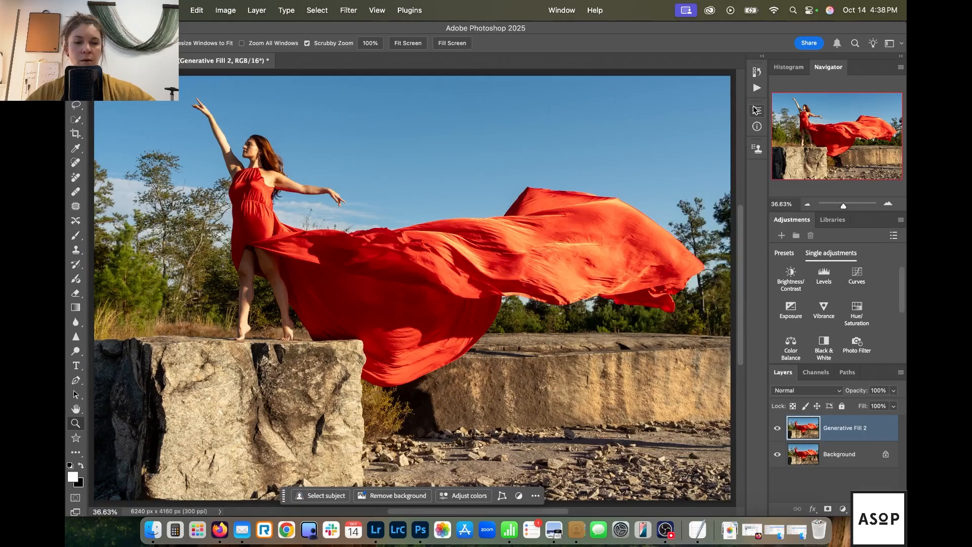
{"action": "left_click", "coordinate": [777, 430]}
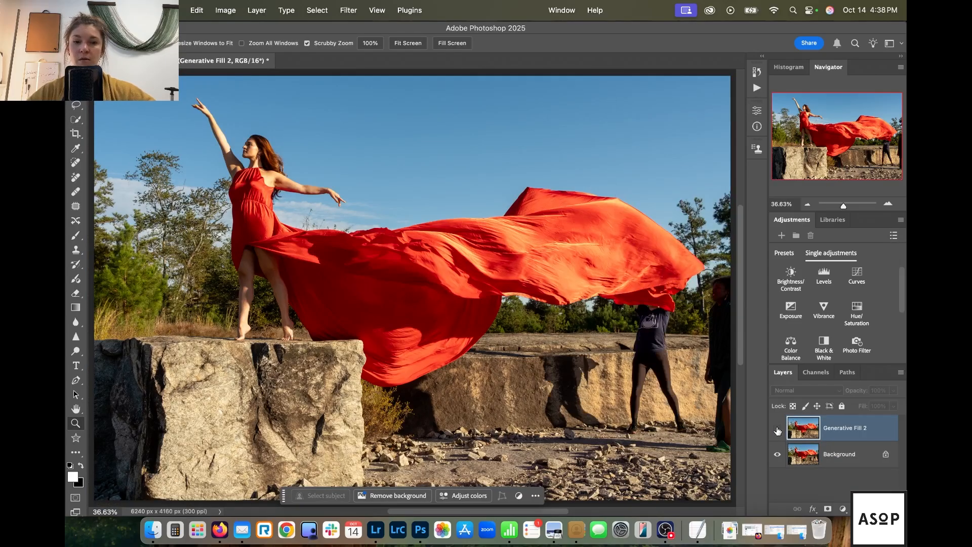
{"action": "left_click", "coordinate": [778, 430]}
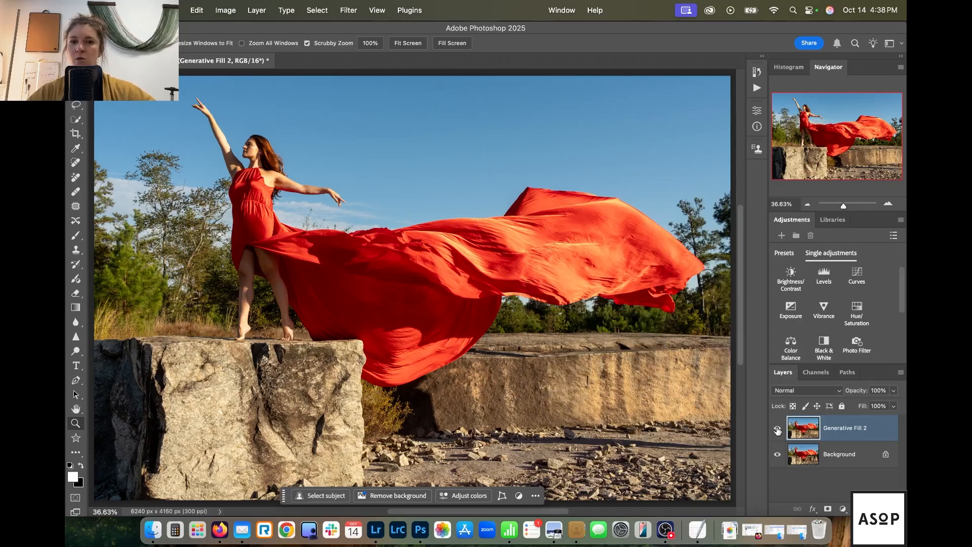
{"action": "left_click", "coordinate": [778, 430]}
{"action": "left_click", "coordinate": [777, 431]}
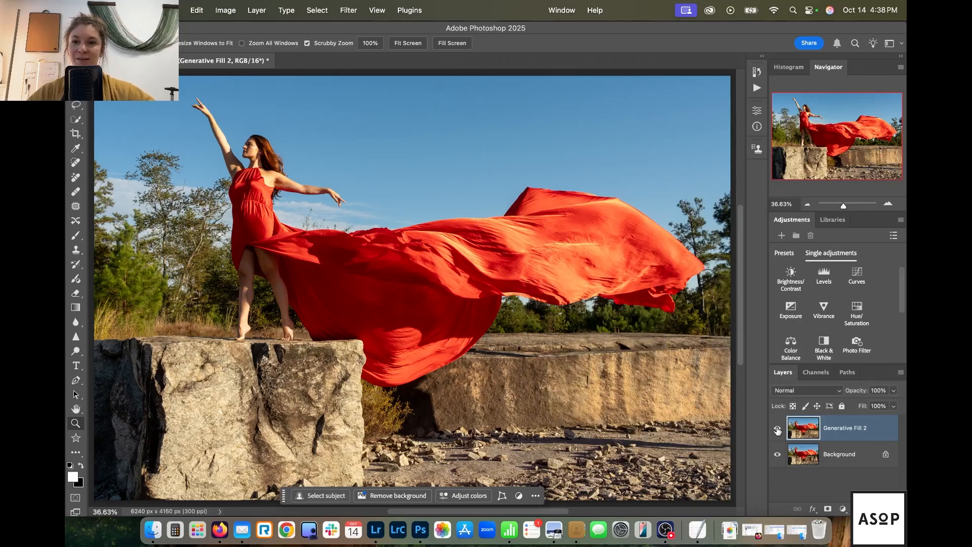